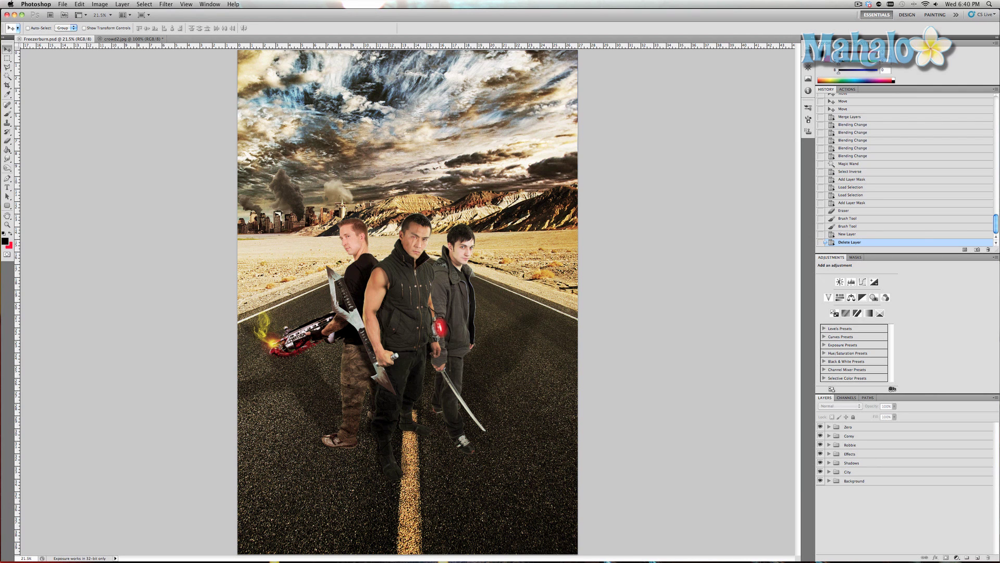
Locate the downloaded zombie brush pack on disk by searching Finder for 'zombie'.
{"action": "key", "text": "super+Tab"}
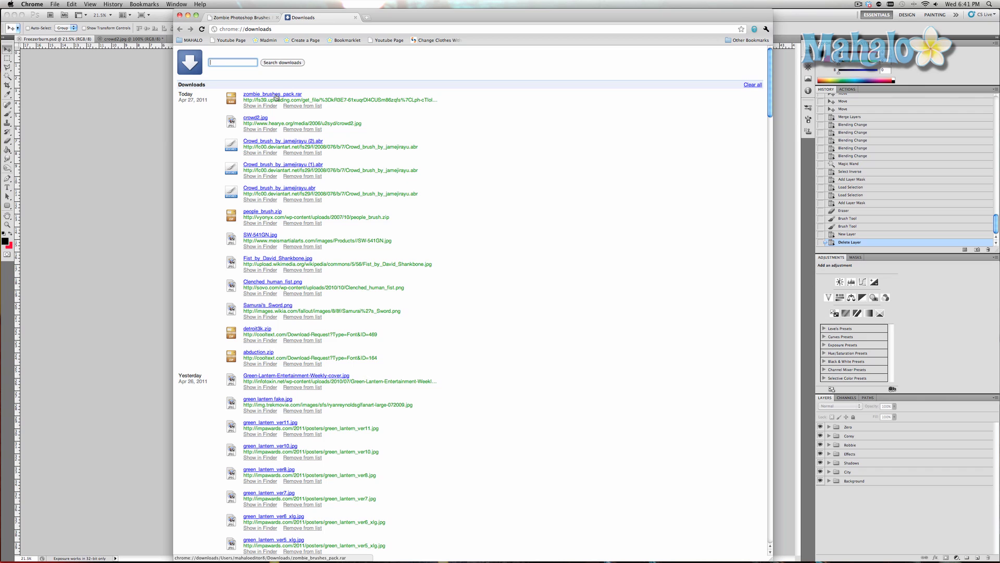
{"action": "left_click_drag", "start_coordinate": [277, 97], "coordinate": [156, 146]}
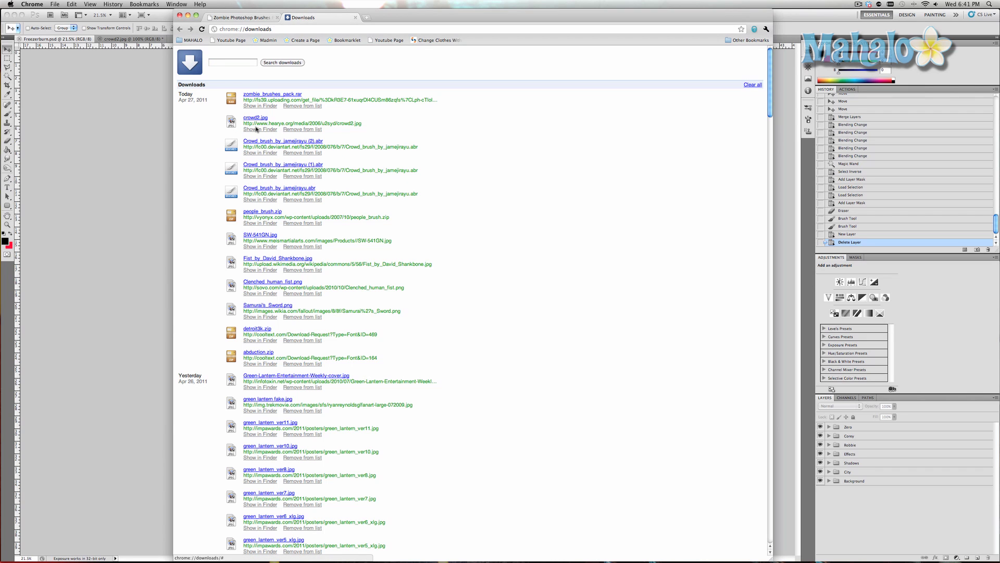
{"action": "left_click", "coordinate": [256, 129]}
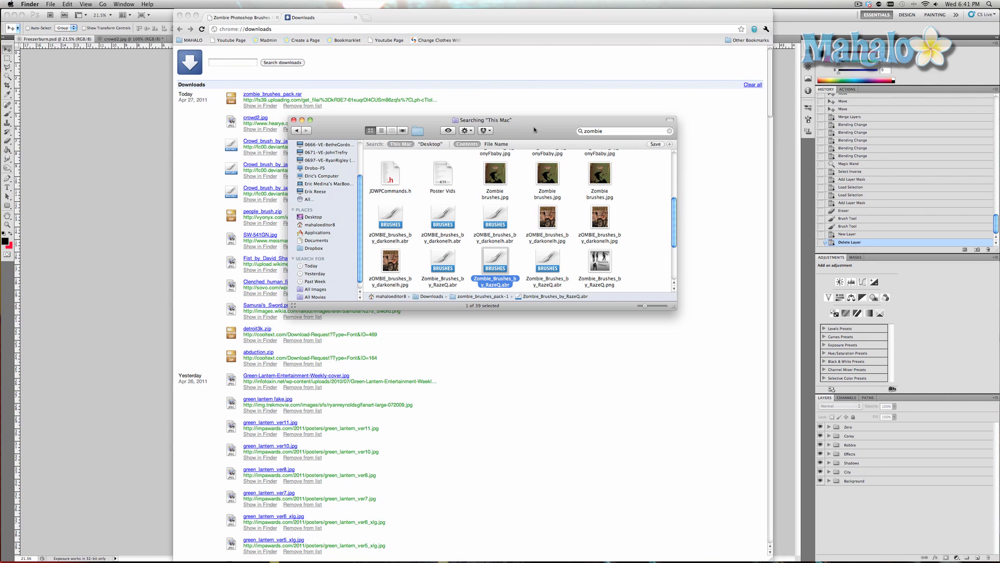
{"action": "left_click", "coordinate": [610, 131]}
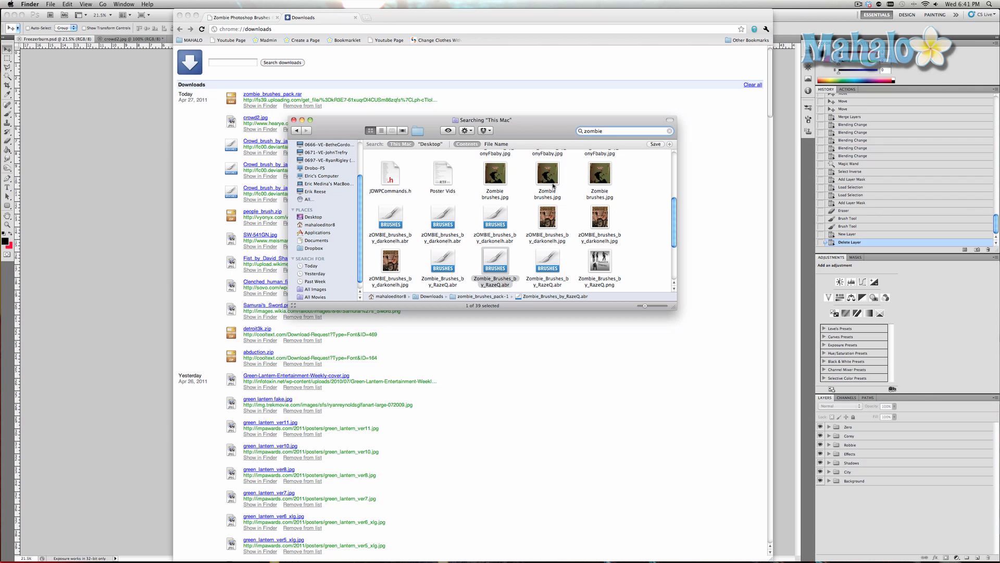
Load the Zombie_Brushes_by_RazeQ.abr brush set and switch to the Brush tool.
{"action": "double_click", "coordinate": [499, 263]}
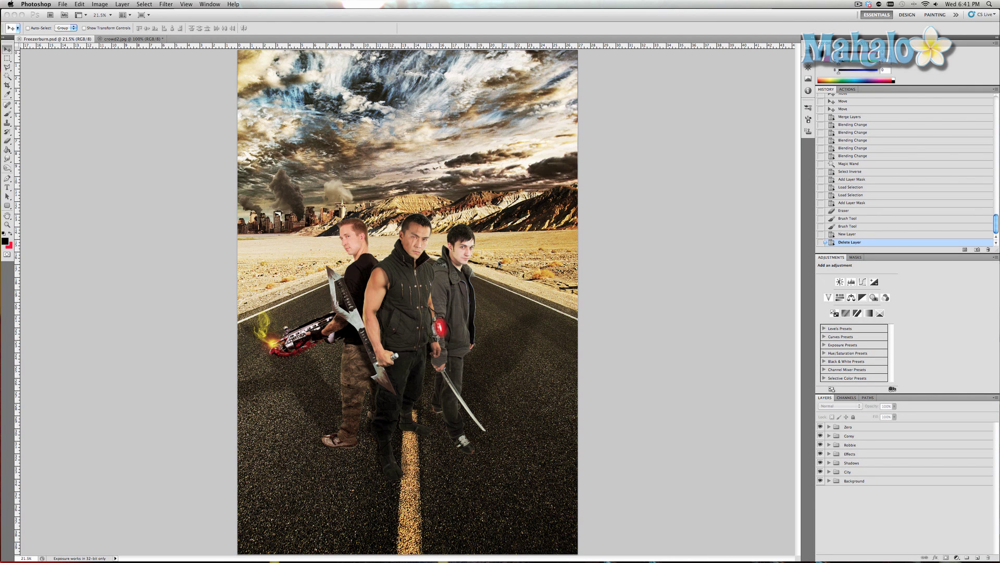
{"action": "left_click", "coordinate": [555, 179]}
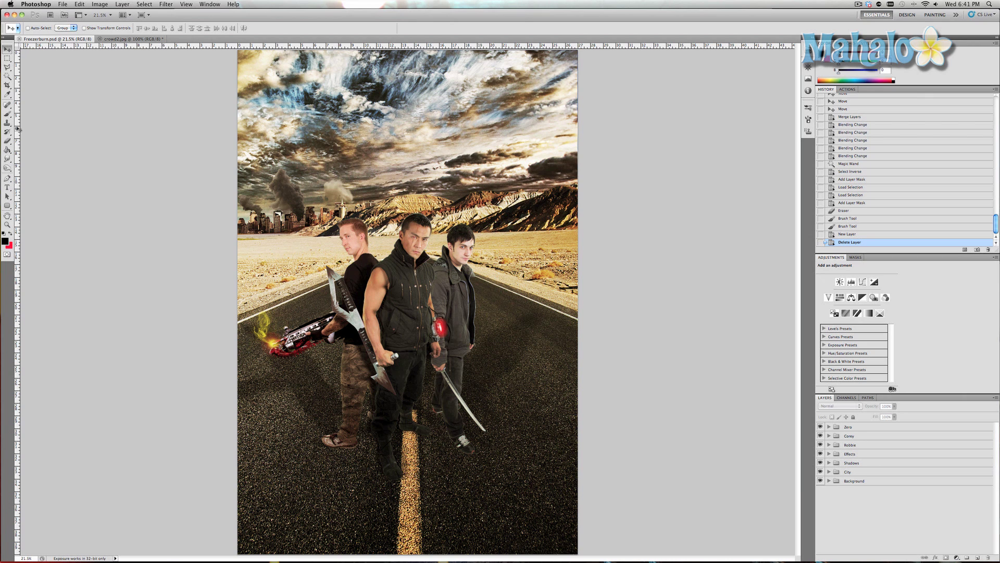
{"action": "left_click", "coordinate": [7, 114]}
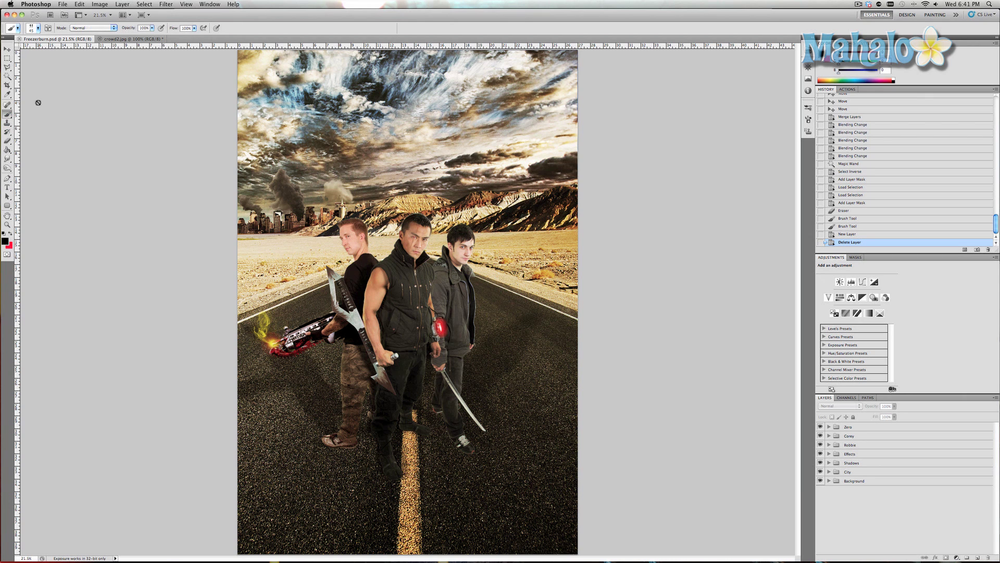
Pick the 13 px soft round brush preset and test-paint, dismissing the warning.
{"action": "left_click", "coordinate": [37, 28]}
{"action": "scroll", "coordinate": [59, 113], "scroll_direction": "down", "scroll_amount": 2}
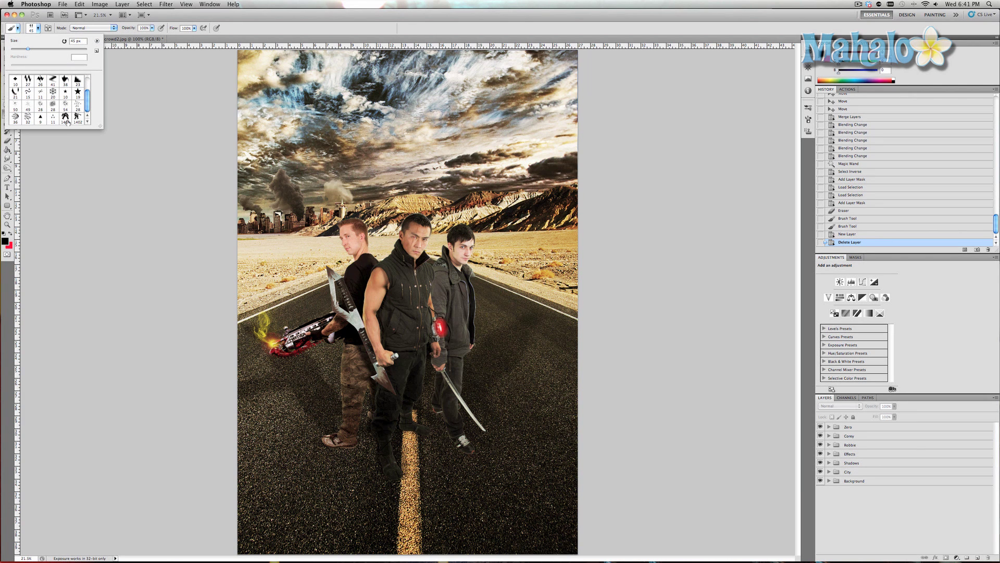
{"action": "left_click", "coordinate": [37, 28]}
{"action": "left_click", "coordinate": [37, 28]}
{"action": "left_click", "coordinate": [88, 113]}
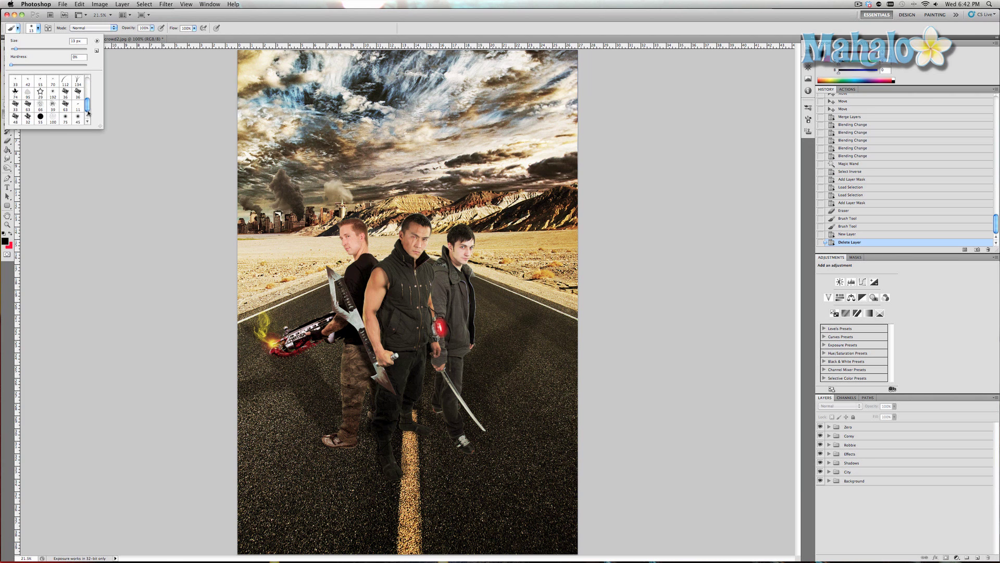
{"action": "left_click", "coordinate": [118, 115]}
{"action": "key", "text": "Return"}
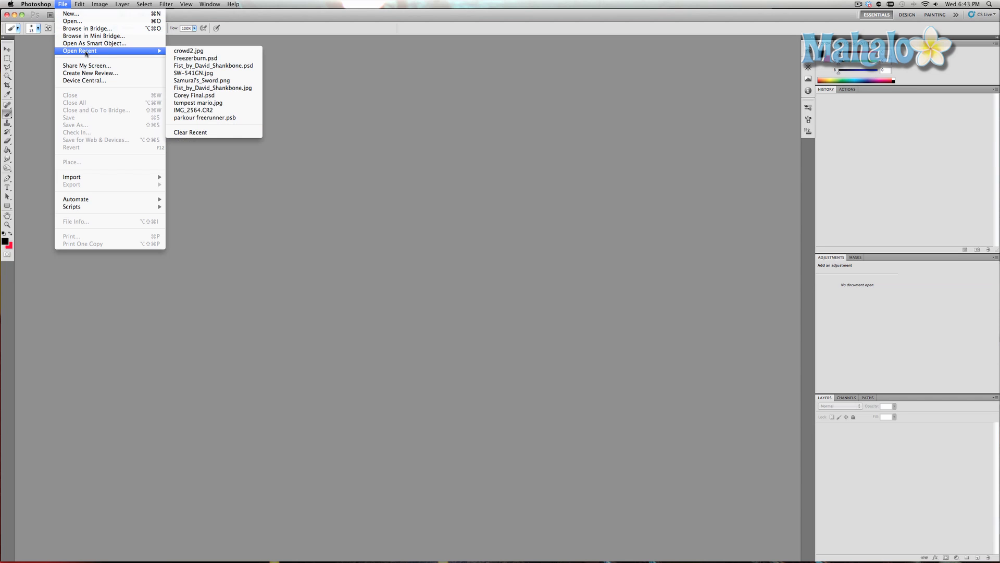
Reopen Freezerburn.psd, select the 450 px zombie-figure brush and try stamping the poster.
{"action": "left_click", "coordinate": [178, 58]}
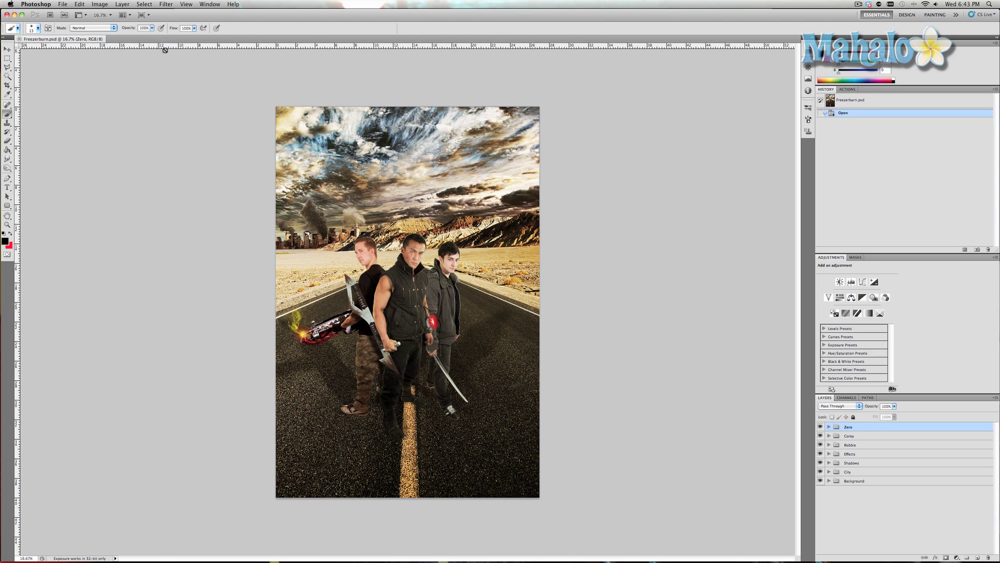
{"action": "left_click", "coordinate": [34, 29]}
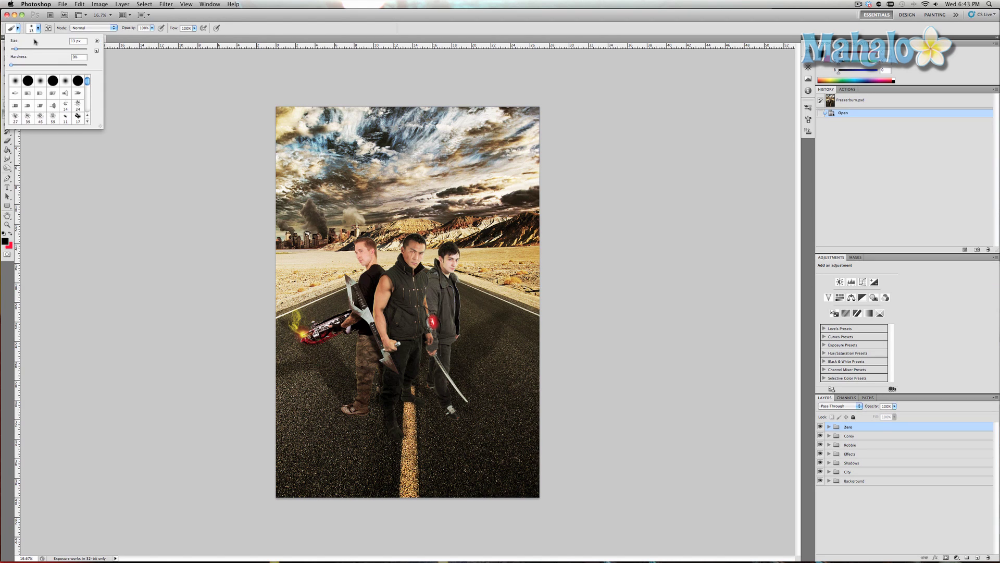
{"action": "scroll", "coordinate": [150, 200], "scroll_direction": "down", "scroll_amount": 3}
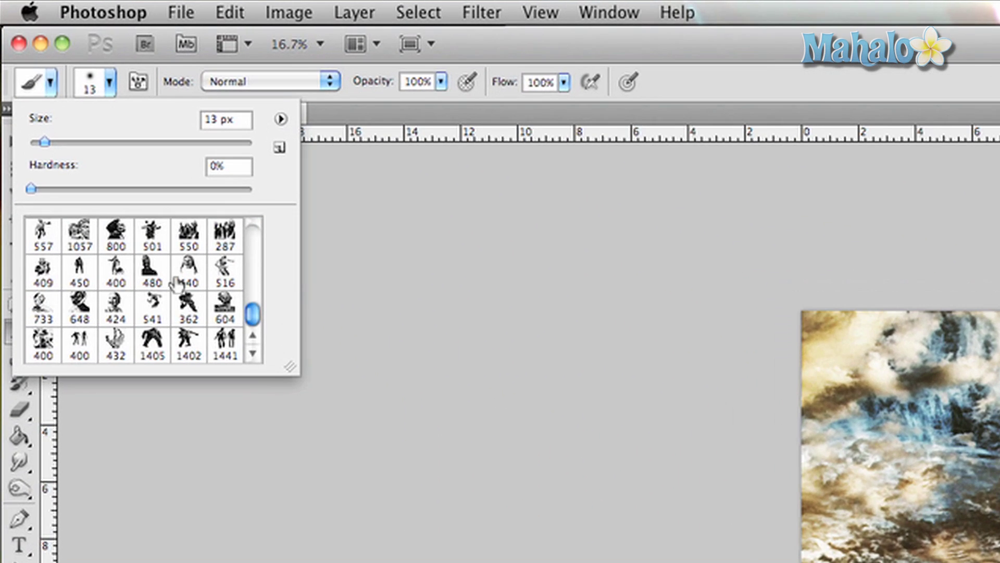
{"action": "scroll", "coordinate": [91, 271], "scroll_direction": "up", "scroll_amount": 1}
{"action": "left_click", "coordinate": [67, 295]}
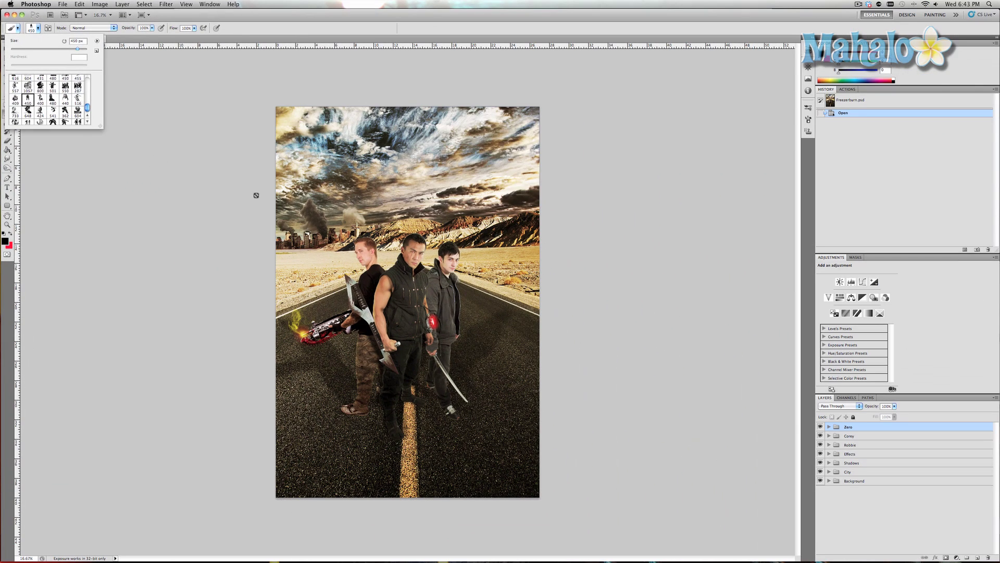
{"action": "left_click", "coordinate": [235, 212]}
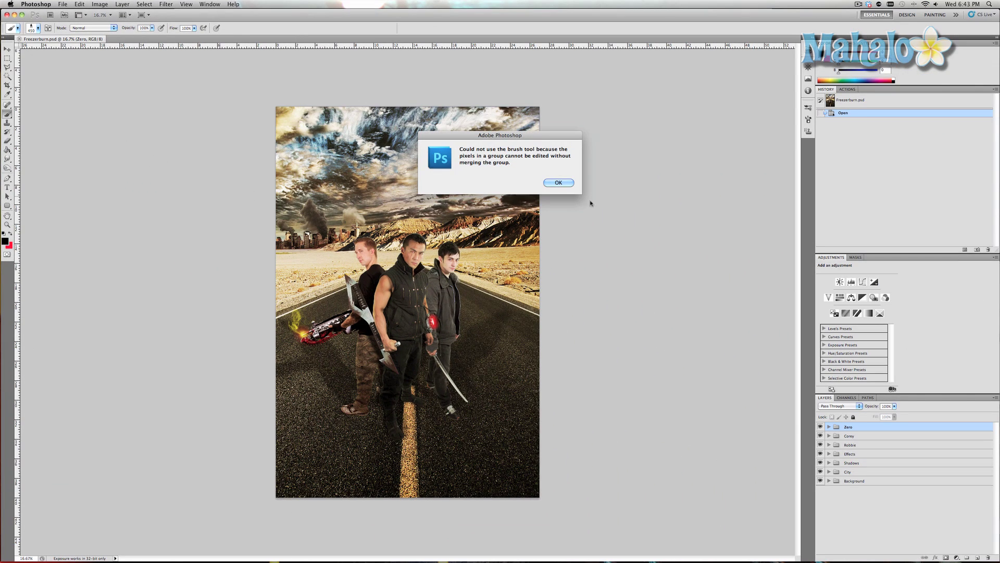
Dismiss the group warning and add a new layer named Zombie.
{"action": "left_click", "coordinate": [562, 182]}
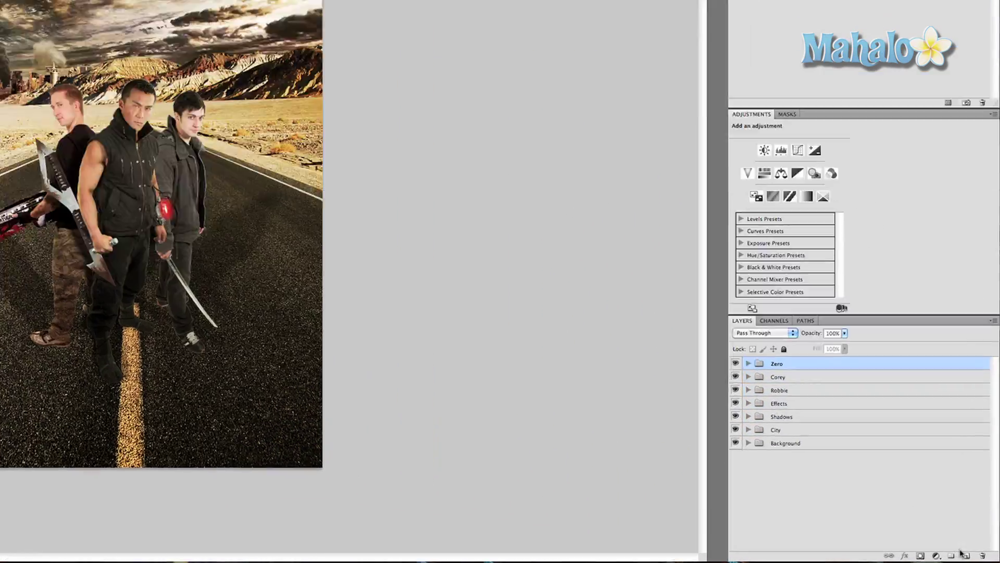
{"action": "left_click", "coordinate": [977, 558]}
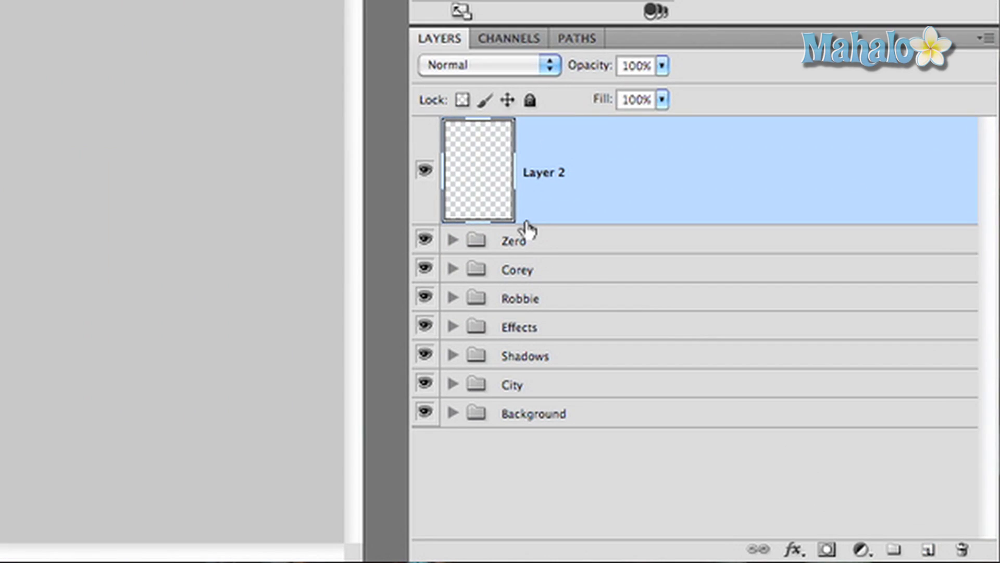
{"action": "double_click", "coordinate": [545, 176]}
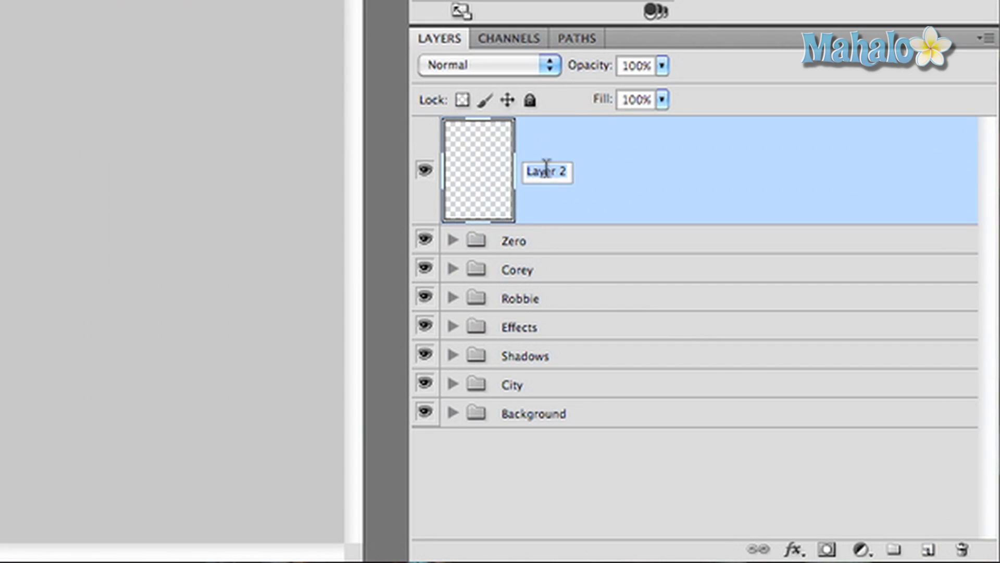
{"action": "type", "text": "Zombie"}
{"action": "key", "text": "Return"}
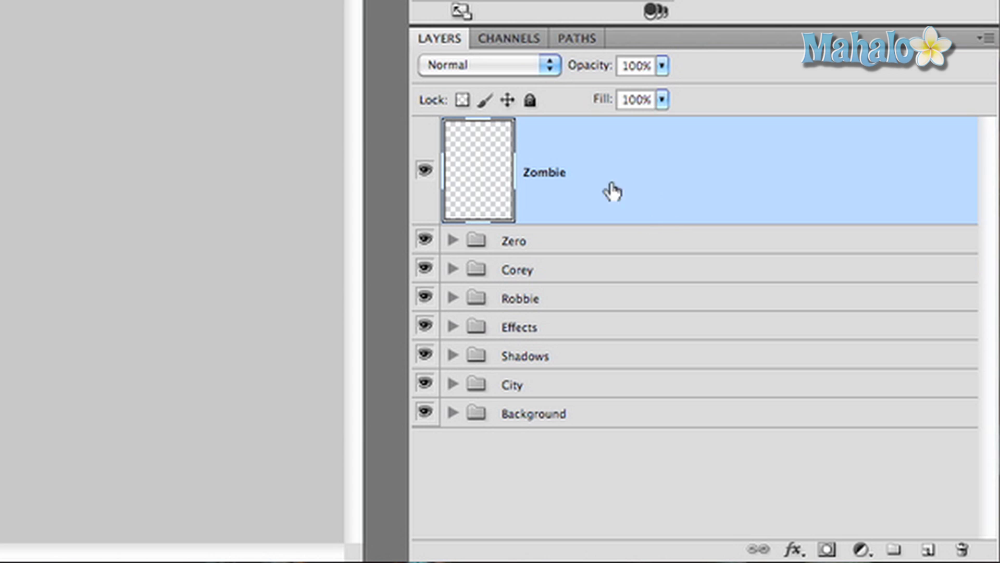
Move the Zombie layer into the Effects group, below Gun Lens Flare.
{"action": "left_click_drag", "start_coordinate": [612, 192], "coordinate": [518, 325]}
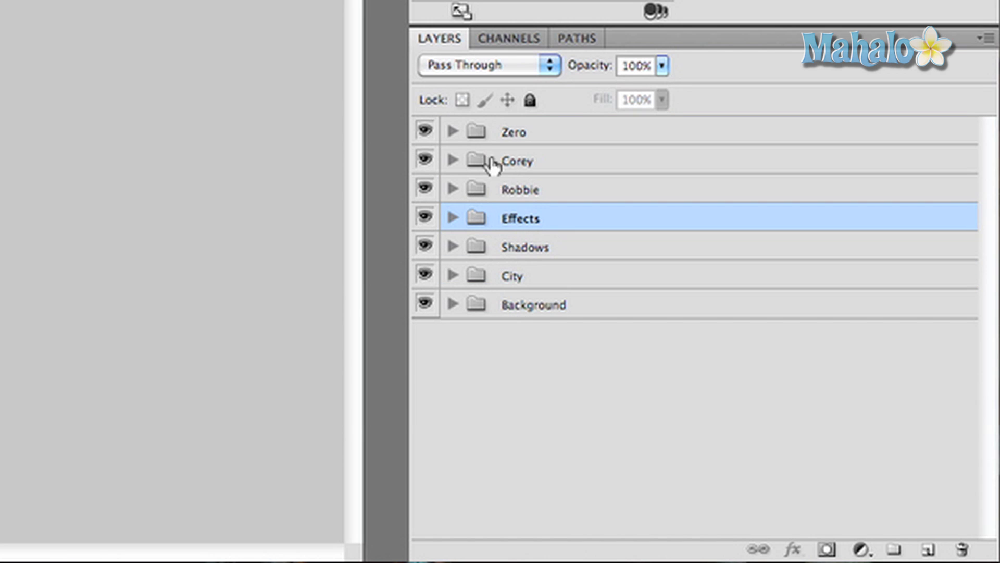
{"action": "left_click_drag", "start_coordinate": [484, 231], "coordinate": [453, 217]}
{"action": "left_click", "coordinate": [453, 217]}
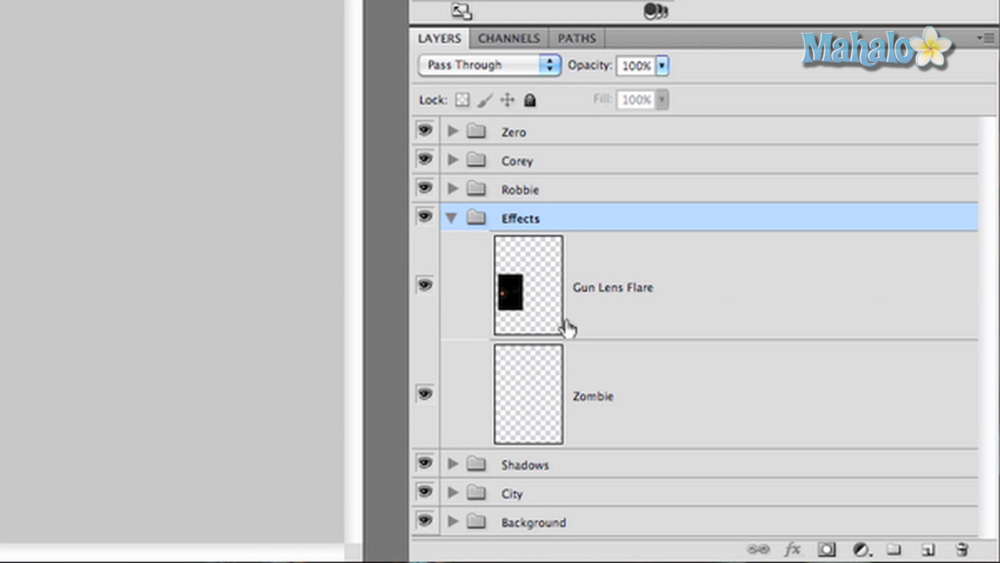
{"action": "left_click", "coordinate": [451, 219]}
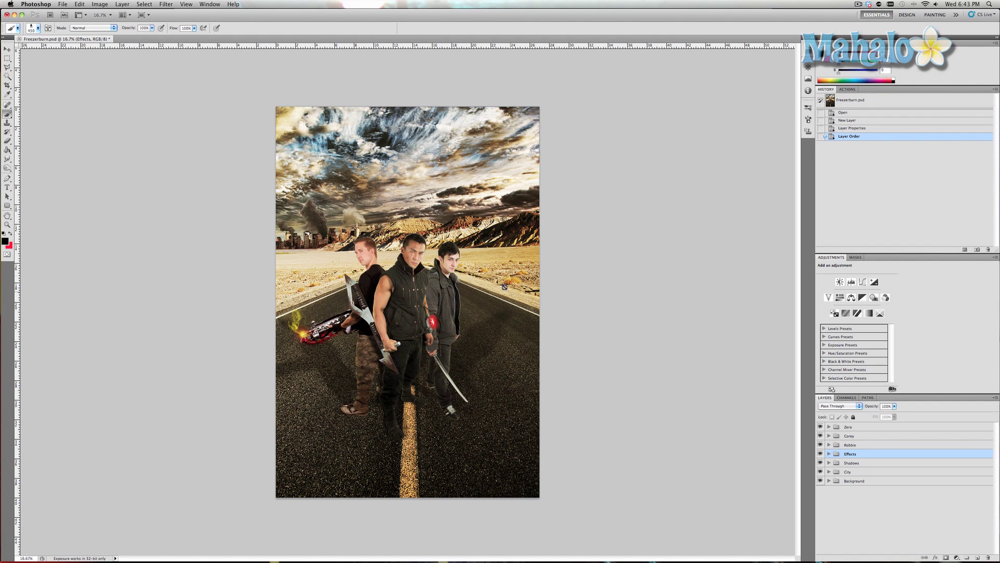
Expand the Effects group to reach the Zombie layer and switch painting tools.
{"action": "left_click", "coordinate": [829, 453]}
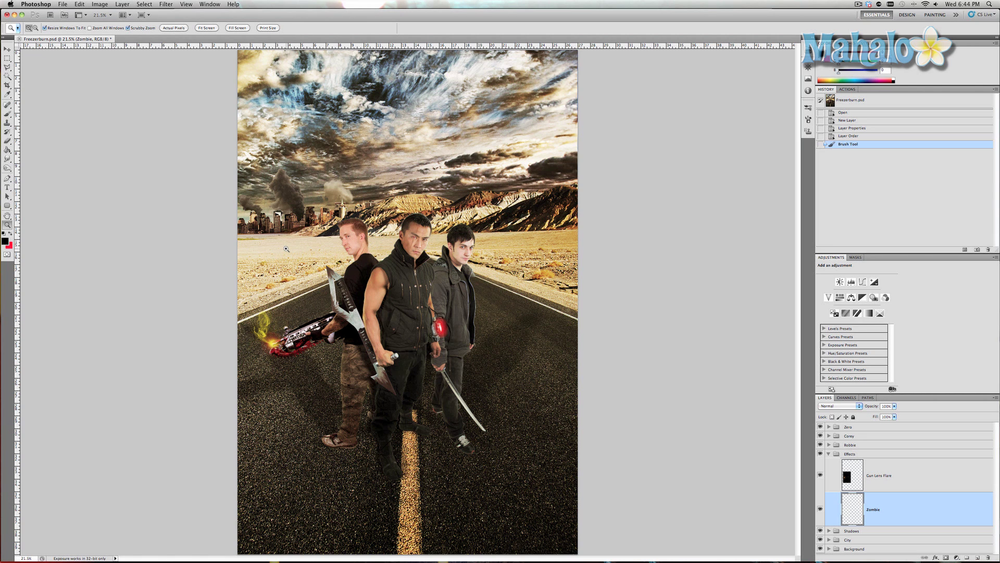
{"action": "key", "text": "b"}
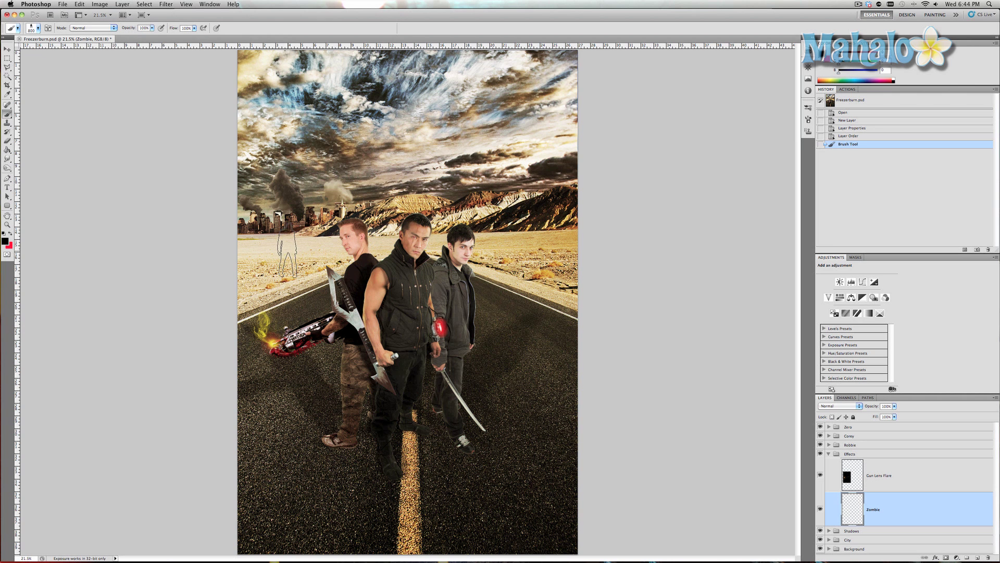
{"action": "key", "text": "p"}
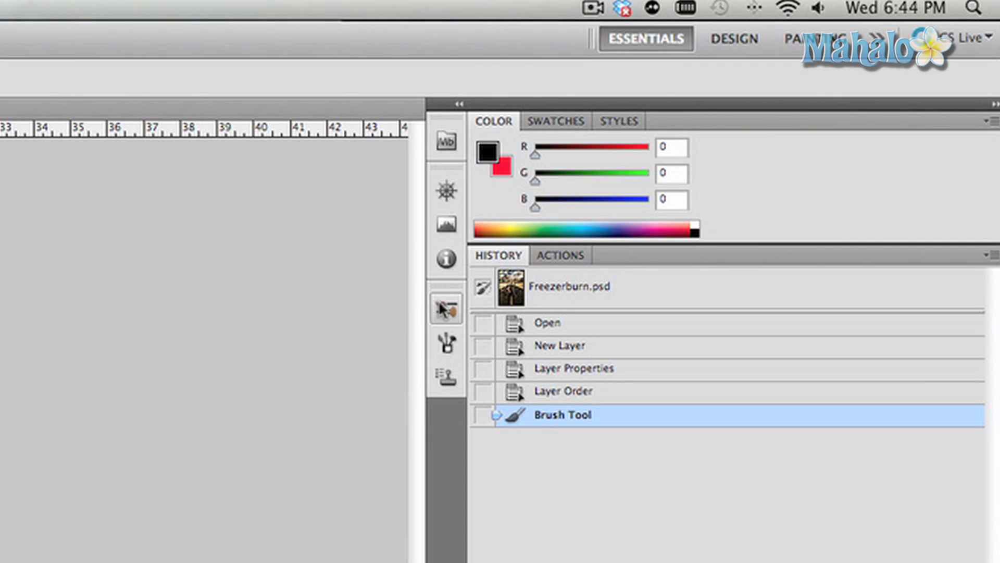
Select the human-figure brush tip in the Brush panel and enable Shape Dynamics.
{"action": "left_click", "coordinate": [446, 306]}
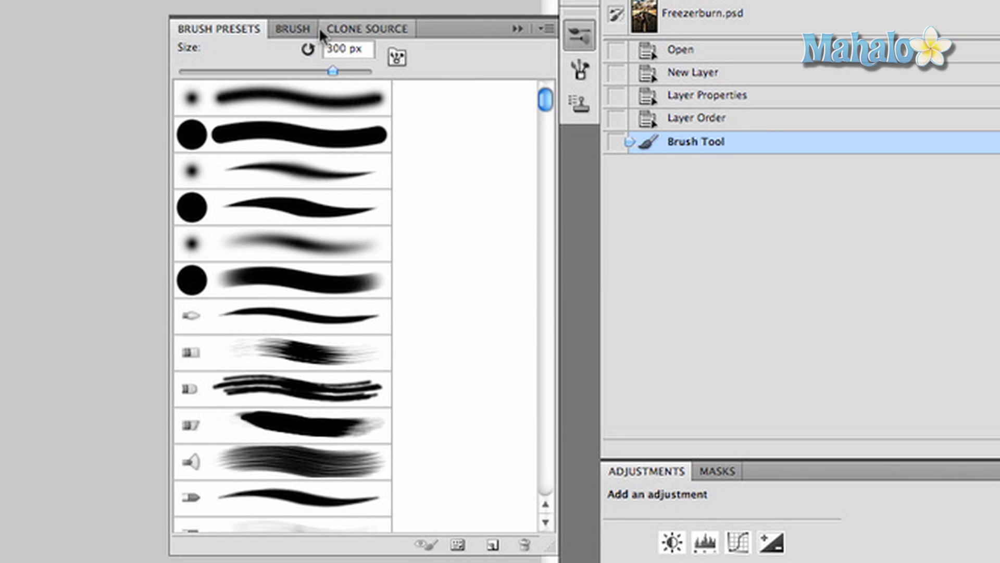
{"action": "left_click", "coordinate": [303, 32]}
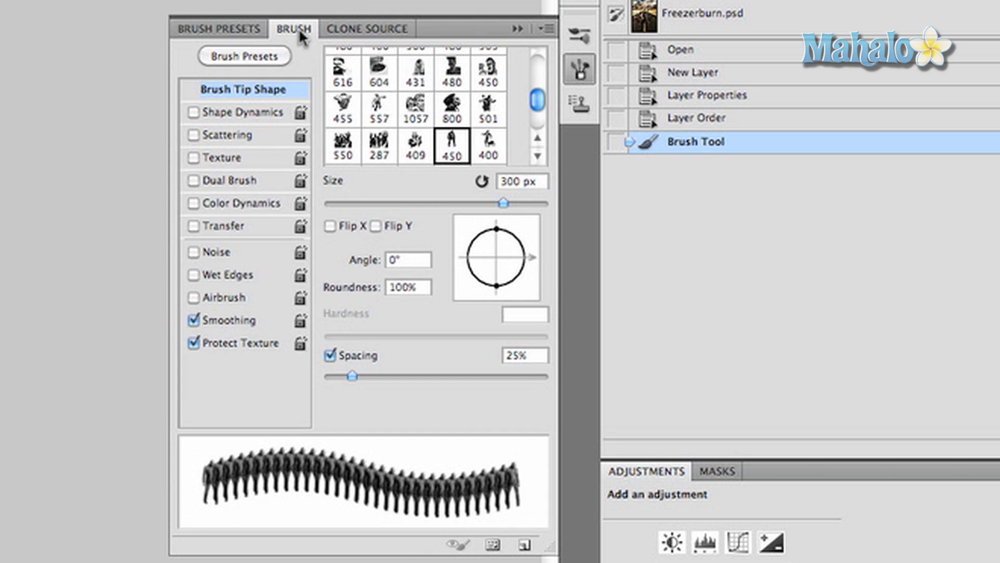
{"action": "left_click", "coordinate": [447, 147]}
{"action": "left_click", "coordinate": [241, 114]}
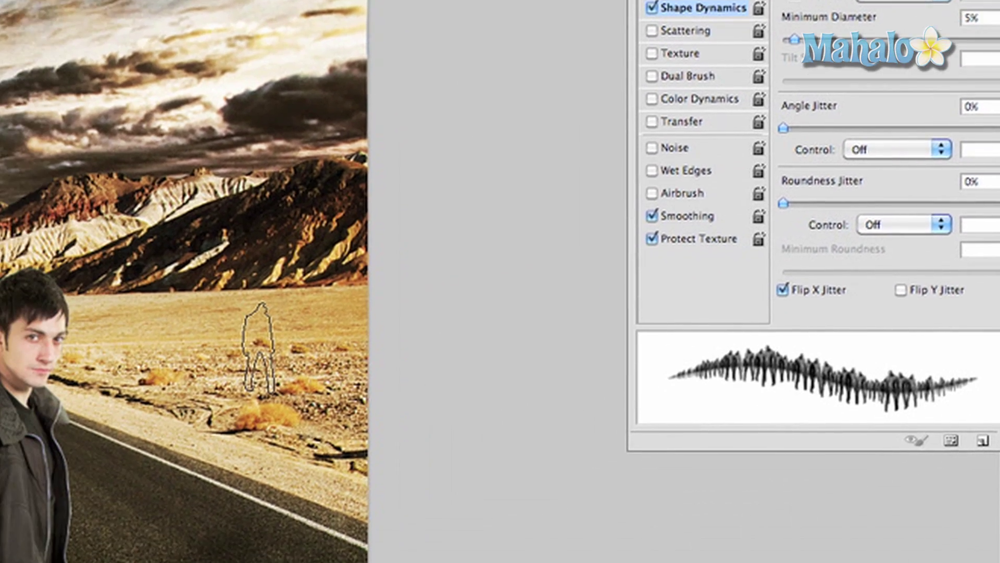
Paint and undo two test strokes of figures.
{"action": "mouse_move", "coordinate": [259, 348]}
{"action": "left_mouse_down"}
{"action": "mouse_move", "coordinate": [189, 332]}
{"action": "mouse_move", "coordinate": [193, 381]}
{"action": "mouse_move", "coordinate": [310, 258]}
{"action": "mouse_move", "coordinate": [239, 305]}
{"action": "left_mouse_up"}
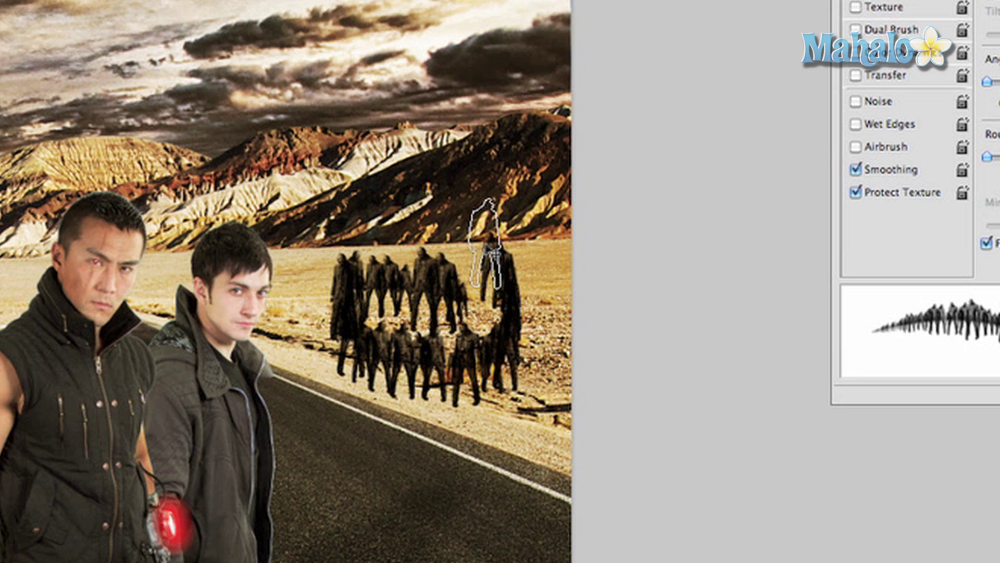
{"action": "key", "text": "super+z"}
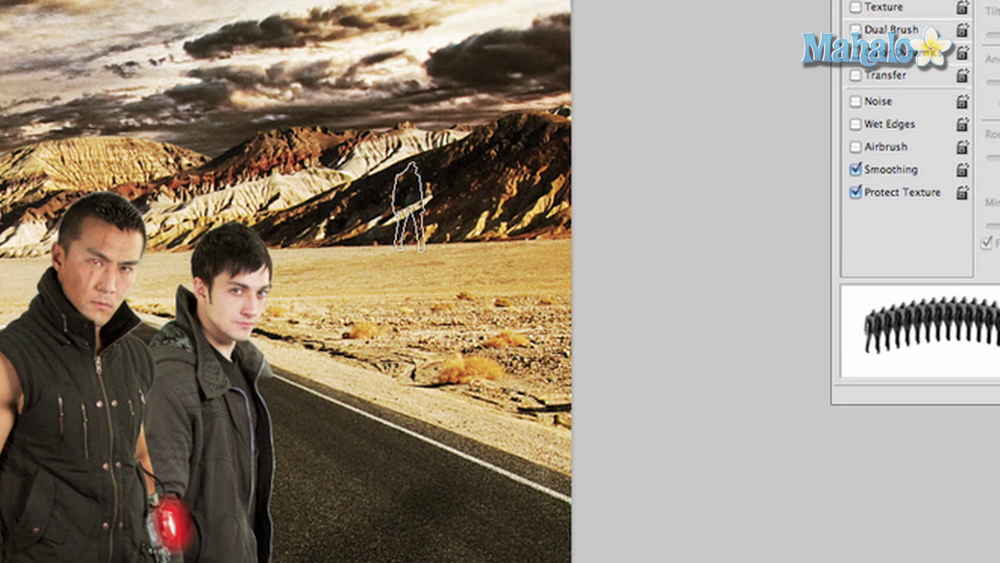
{"action": "mouse_move", "coordinate": [404, 202]}
{"action": "left_mouse_down"}
{"action": "mouse_move", "coordinate": [381, 221]}
{"action": "mouse_move", "coordinate": [411, 258]}
{"action": "mouse_move", "coordinate": [498, 279]}
{"action": "mouse_move", "coordinate": [418, 349]}
{"action": "mouse_move", "coordinate": [346, 354]}
{"action": "mouse_move", "coordinate": [523, 395]}
{"action": "left_mouse_up"}
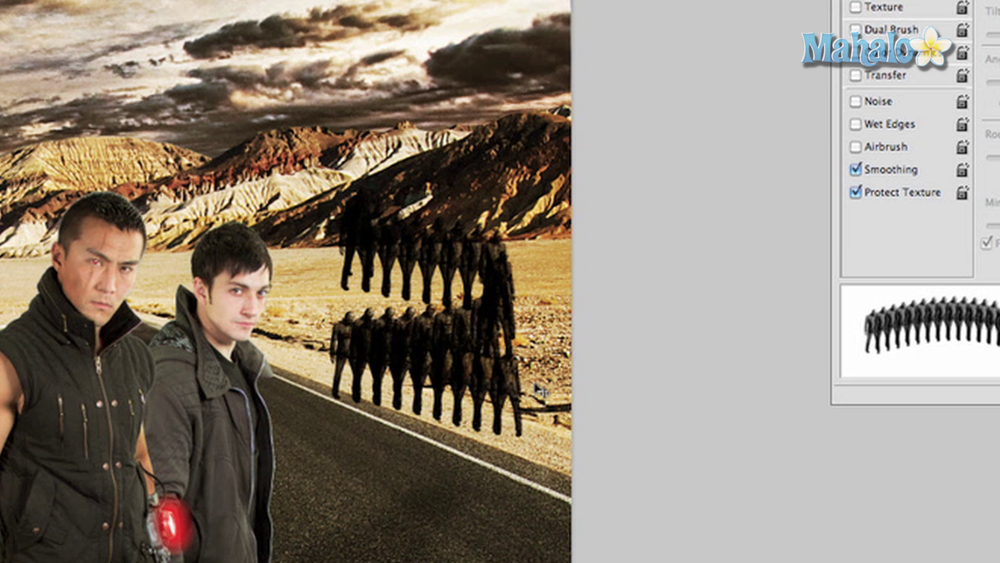
{"action": "key", "text": "super+z"}
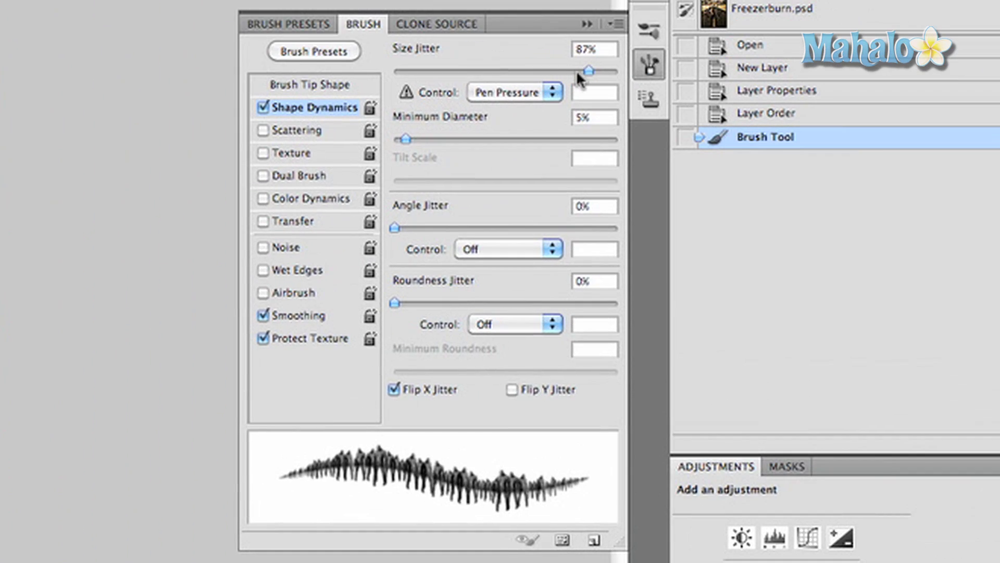
Set Size Jitter to 98%, Minimum Diameter to 17%, and enable Scattering.
{"action": "mouse_move", "coordinate": [577, 73]}
{"action": "left_mouse_down"}
{"action": "mouse_move", "coordinate": [452, 68]}
{"action": "mouse_move", "coordinate": [614, 67]}
{"action": "left_mouse_up"}
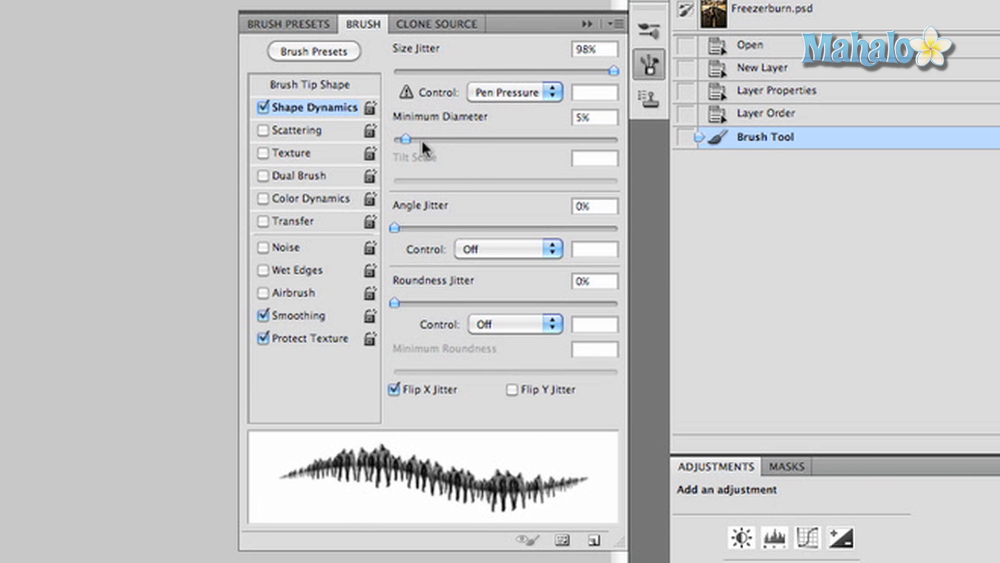
{"action": "mouse_move", "coordinate": [413, 140]}
{"action": "left_mouse_down"}
{"action": "mouse_move", "coordinate": [464, 148]}
{"action": "mouse_move", "coordinate": [434, 147]}
{"action": "left_mouse_up"}
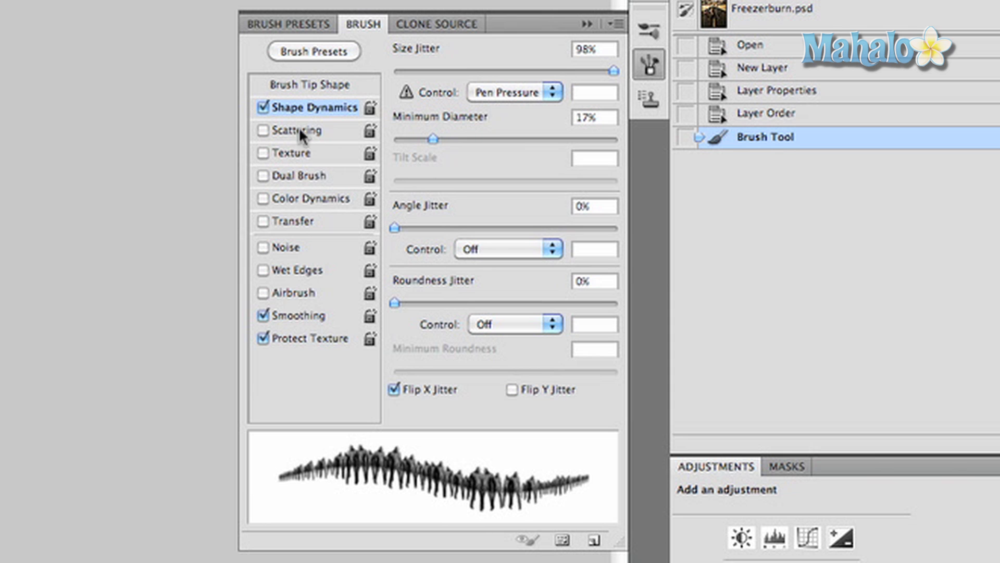
{"action": "left_click", "coordinate": [272, 131]}
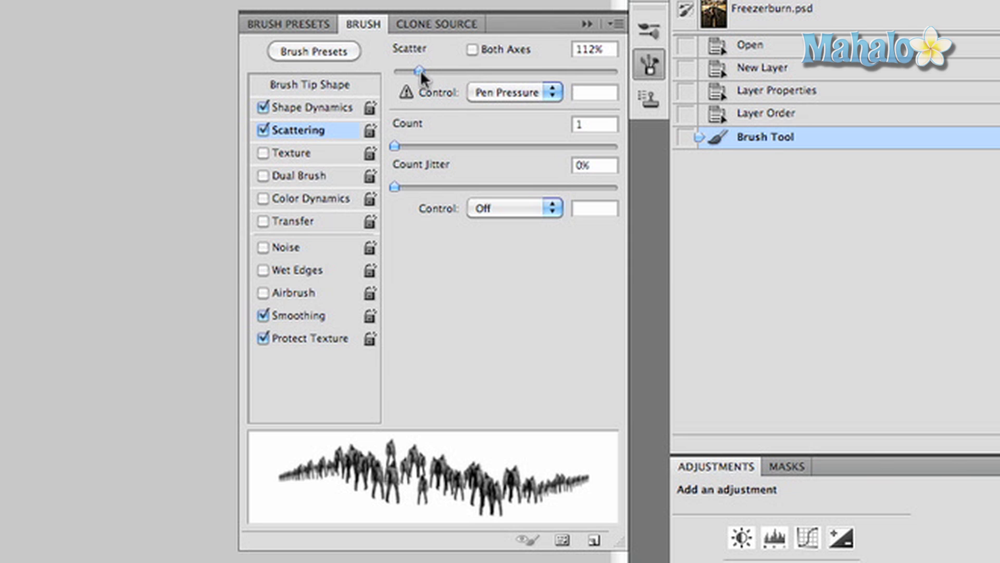
Set Scatter to 189% with Both Axes on, then review the Shape Dynamics settings.
{"action": "mouse_move", "coordinate": [420, 70]}
{"action": "left_mouse_down"}
{"action": "mouse_move", "coordinate": [489, 70]}
{"action": "mouse_move", "coordinate": [436, 70]}
{"action": "left_mouse_up"}
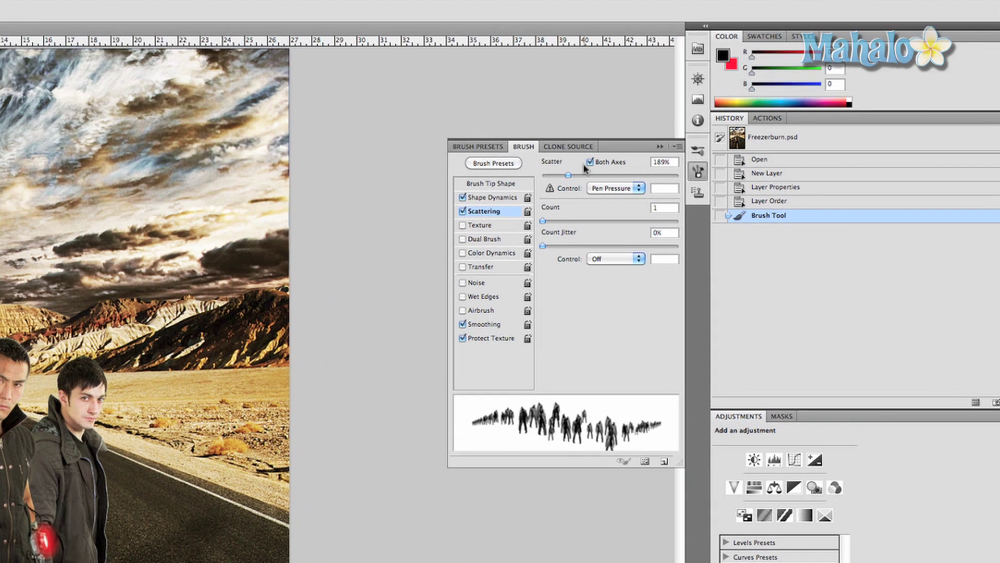
{"action": "left_click", "coordinate": [600, 179]}
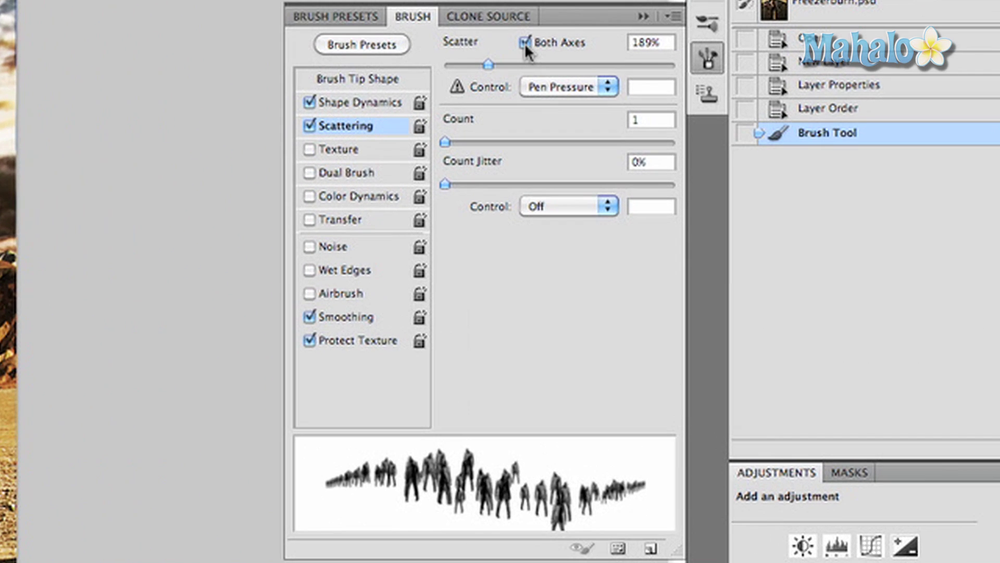
{"action": "left_click", "coordinate": [363, 101]}
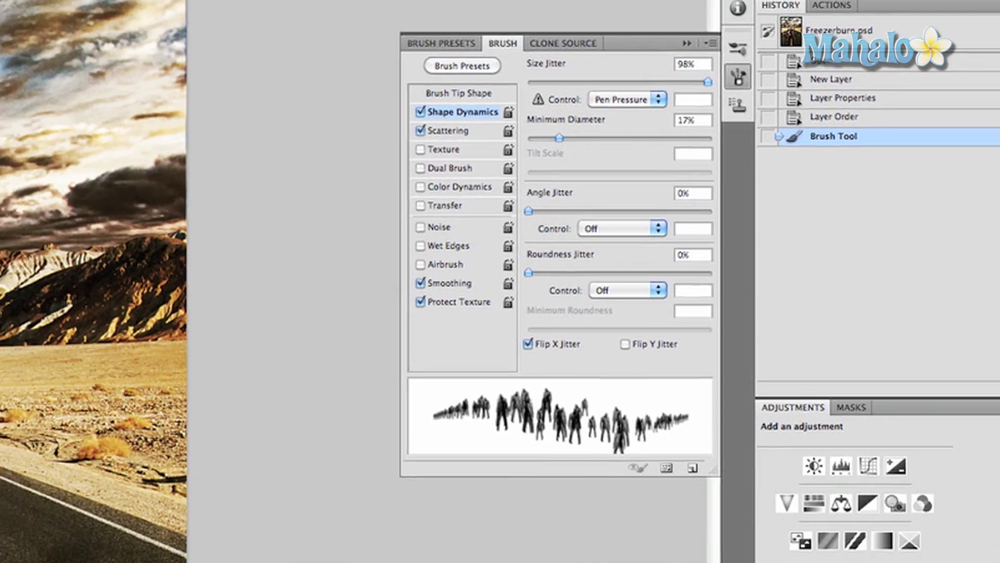
Zoom in on the horizon and shrink the figure brush with the [ key.
{"action": "key", "text": "z"}
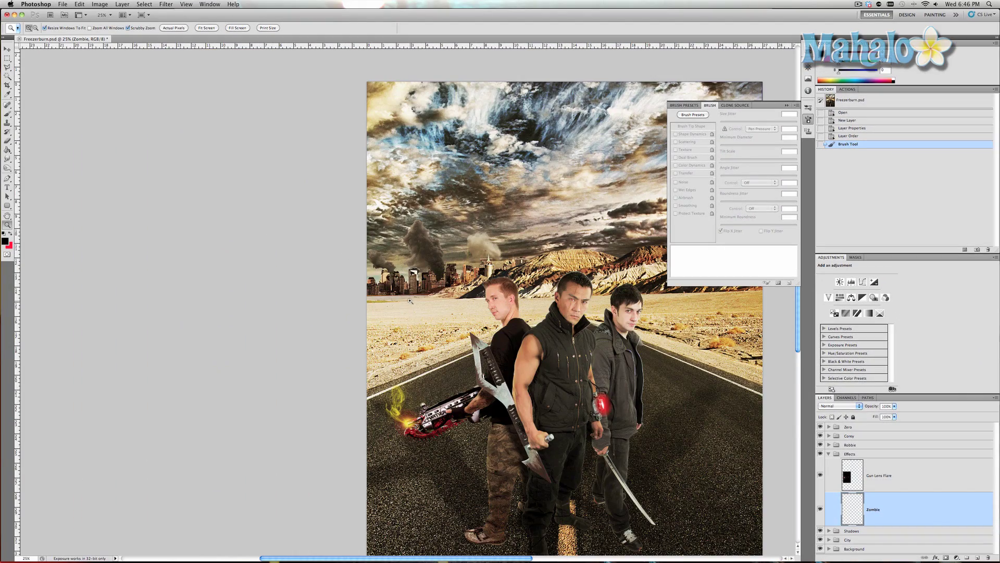
{"action": "left_click_drag", "start_coordinate": [411, 302], "coordinate": [411, 302]}
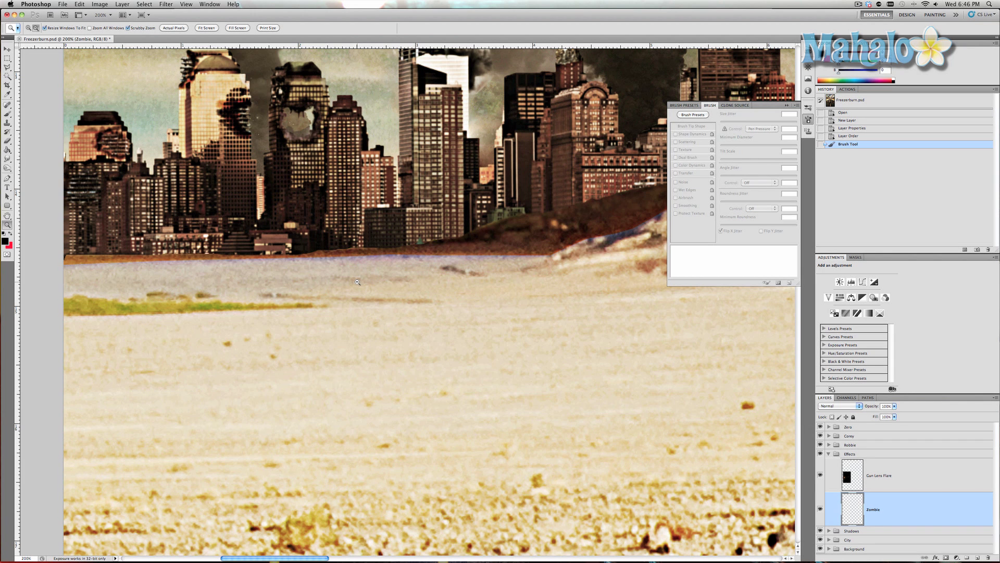
{"action": "left_click", "coordinate": [358, 282], "text": "alt"}
{"action": "left_click", "coordinate": [358, 282], "text": "alt"}
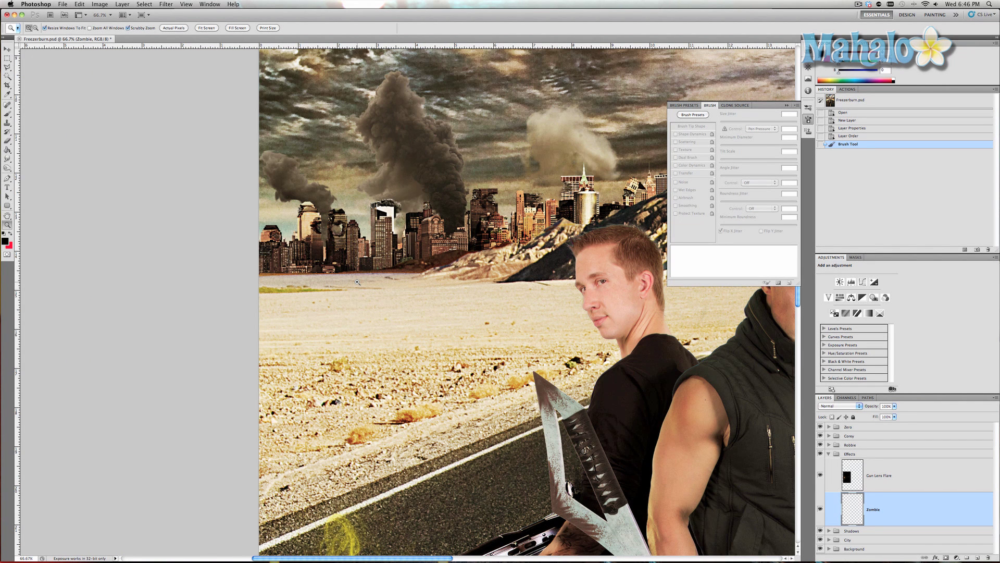
{"action": "key", "text": "b"}
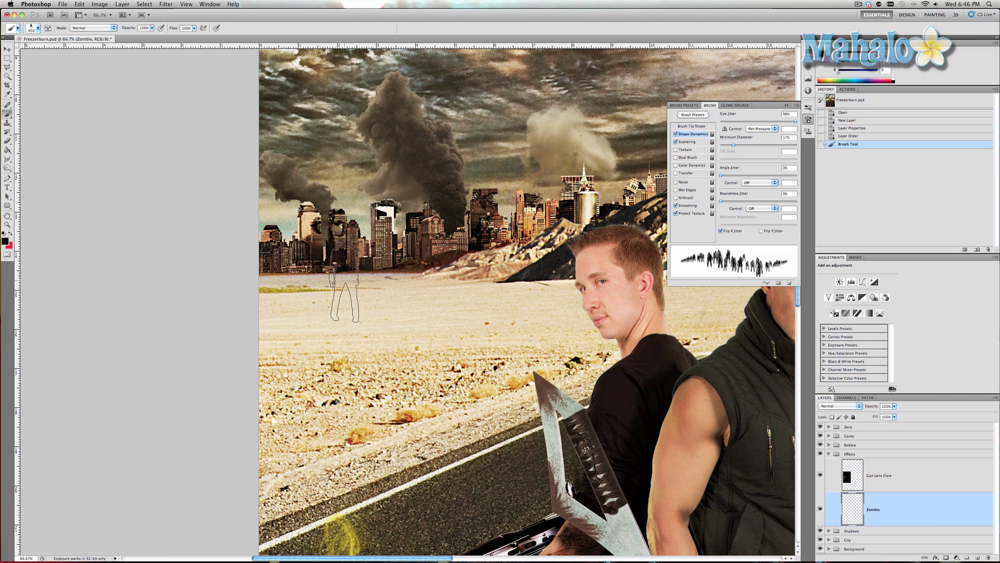
{"action": "key", "text": "bracketleft"}
{"action": "key", "text": "bracketleft"}
{"action": "key", "text": "bracketleft"}
{"action": "key", "text": "bracketleft"}
{"action": "key", "text": "bracketleft"}
{"action": "key", "text": "bracketleft"}
{"action": "key", "text": "bracketleft"}
{"action": "key", "text": "bracketleft"}
{"action": "key", "text": "bracketleft"}
{"action": "key", "text": "bracketleft"}
{"action": "key", "text": "bracketleft"}
{"action": "key", "text": "bracketleft"}
{"action": "key", "text": "bracketleft"}
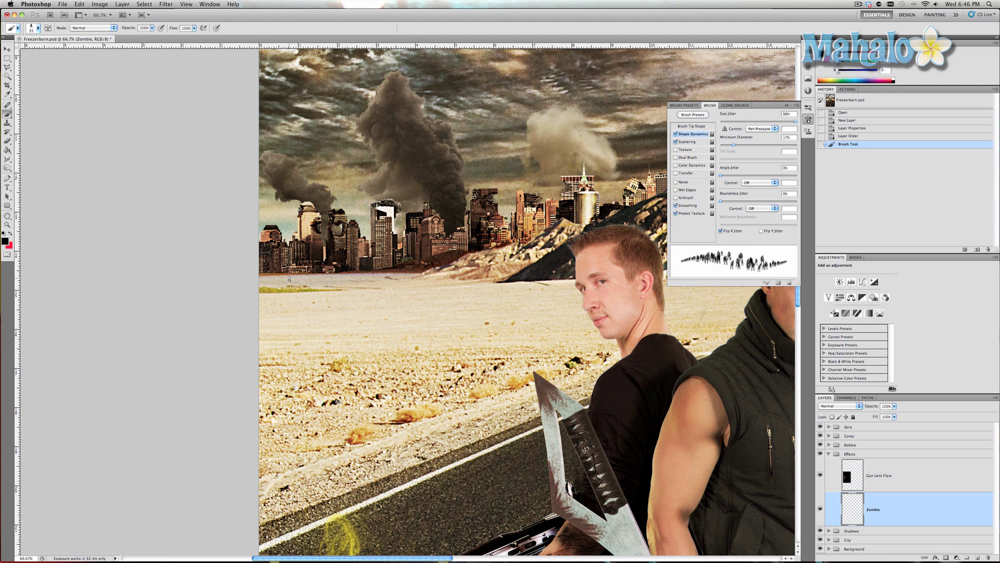
{"action": "key", "text": "bracketleft"}
{"action": "key", "text": "bracketleft"}
{"action": "key", "text": "bracketleft"}
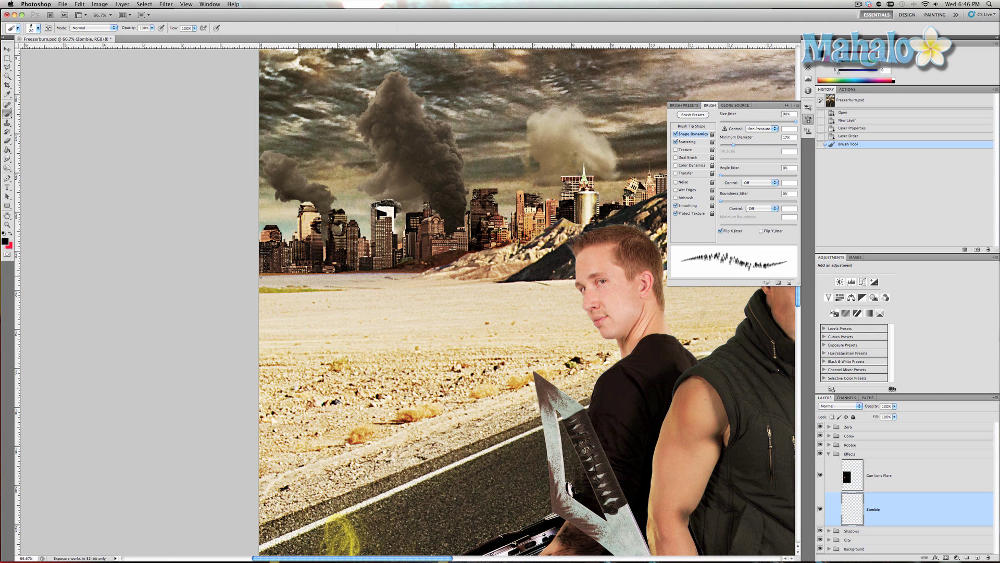
Paint four overlapping rows of tiny zombies along the horizon, enlarging the brush between rows.
{"action": "left_click_drag", "start_coordinate": [261, 276], "coordinate": [417, 276]}
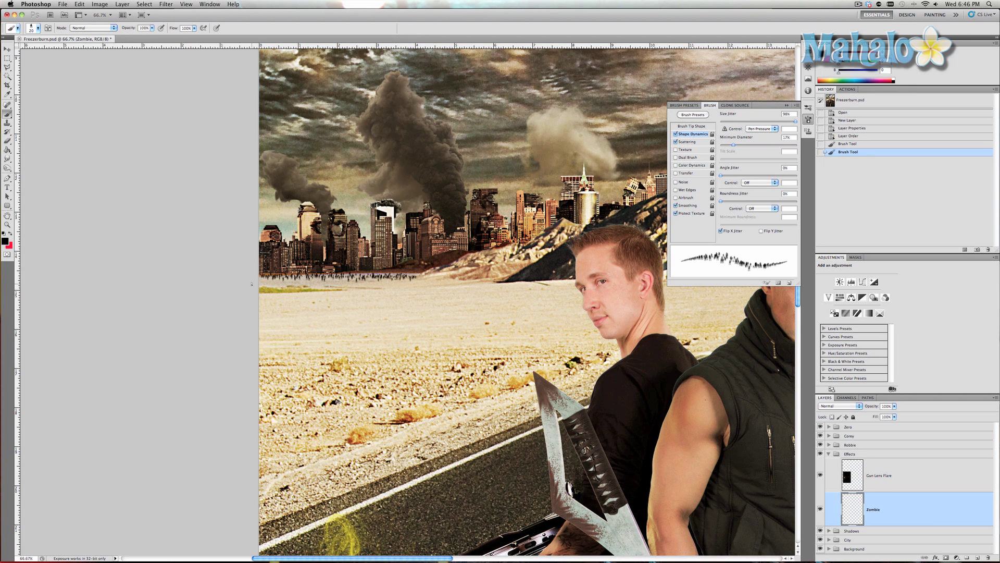
{"action": "left_click_drag", "start_coordinate": [260, 280], "coordinate": [447, 280]}
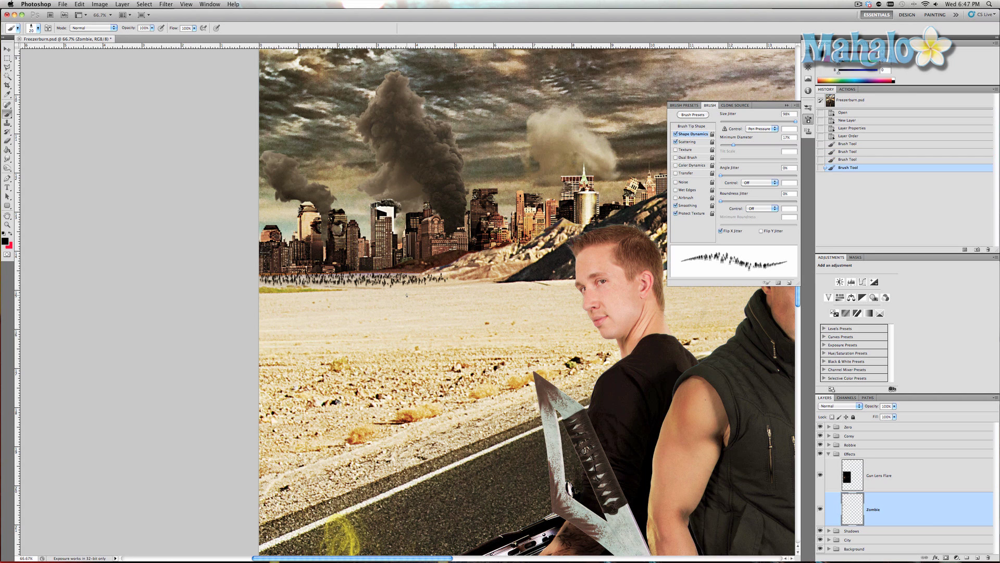
{"action": "key", "text": "bracketright"}
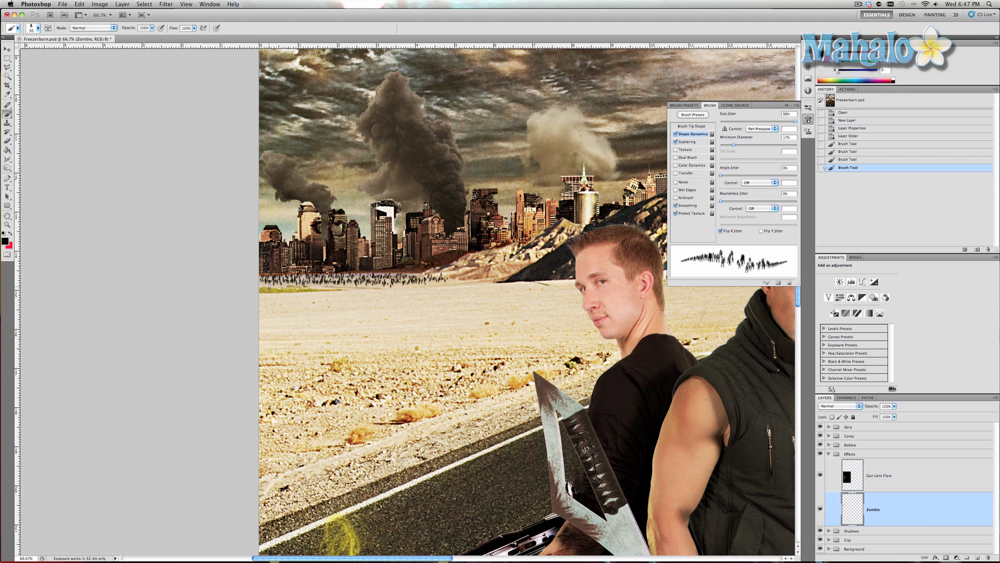
{"action": "left_click_drag", "start_coordinate": [264, 289], "coordinate": [503, 285]}
{"action": "key", "text": "bracketright"}
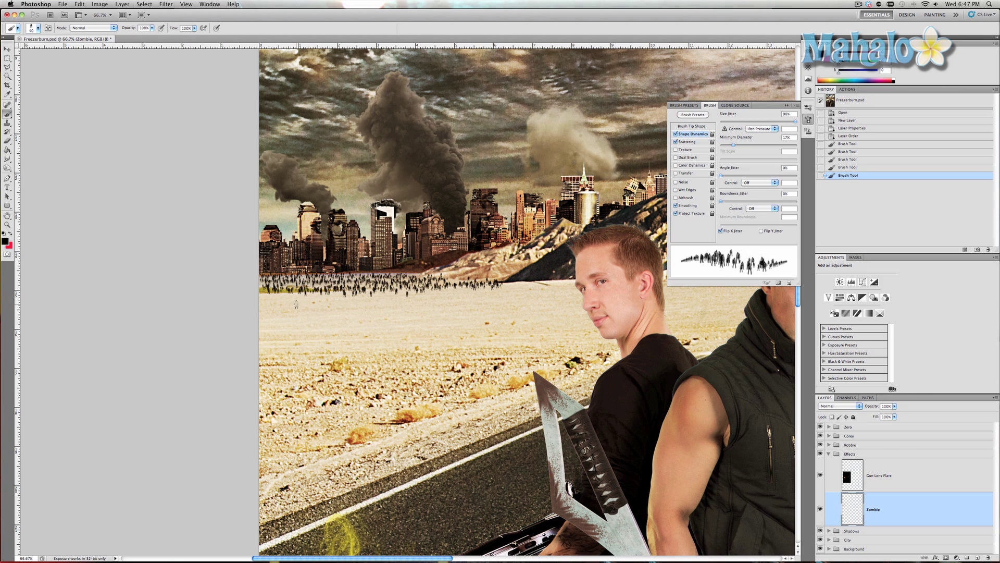
{"action": "mouse_move", "coordinate": [264, 298]}
{"action": "left_mouse_down"}
{"action": "mouse_move", "coordinate": [330, 305]}
{"action": "mouse_move", "coordinate": [540, 289]}
{"action": "left_mouse_up"}
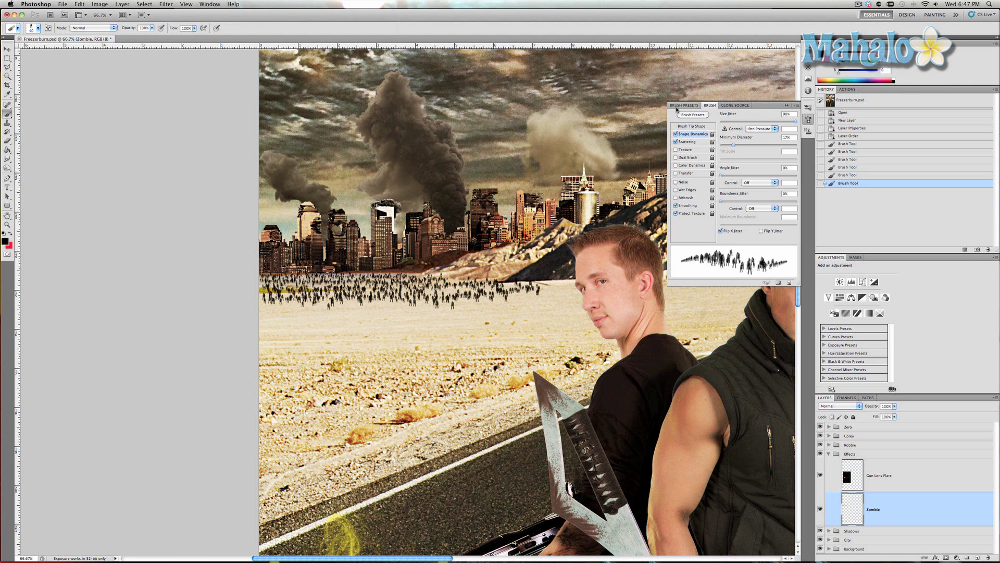
Pick the 557 px zombie-shaped brush tip and undo a test stamp.
{"action": "left_click", "coordinate": [677, 107]}
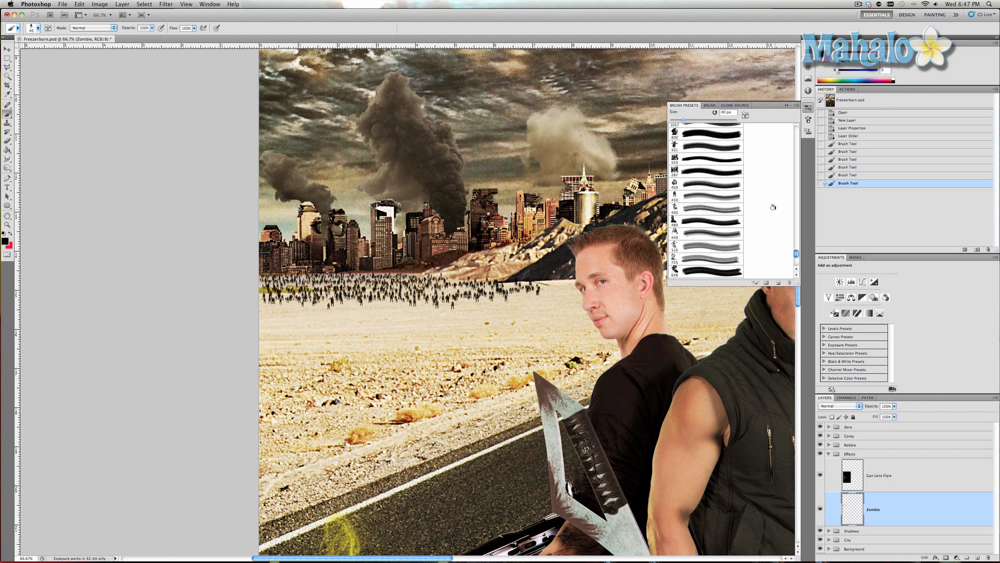
{"action": "key", "text": "F5"}
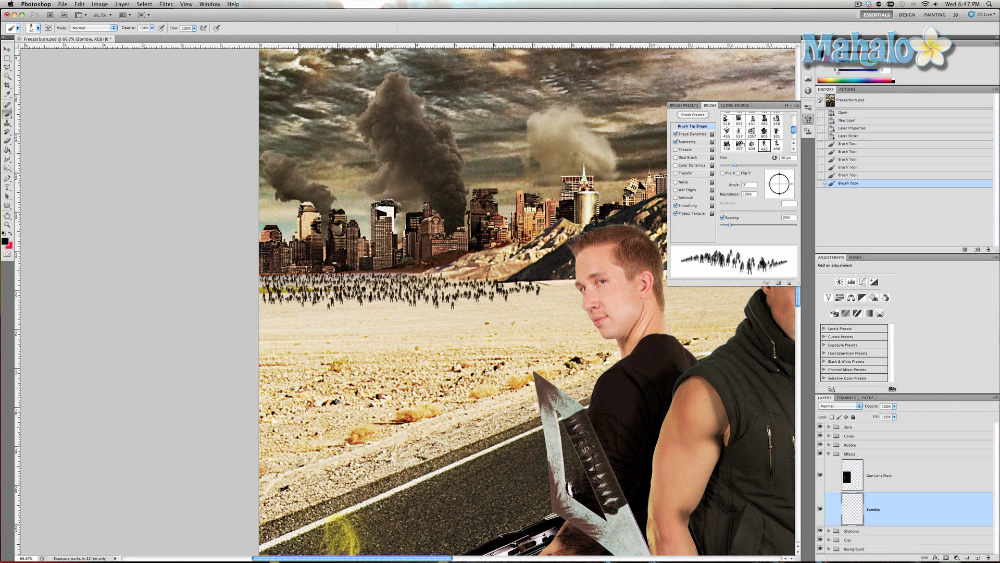
{"action": "left_click", "coordinate": [740, 133]}
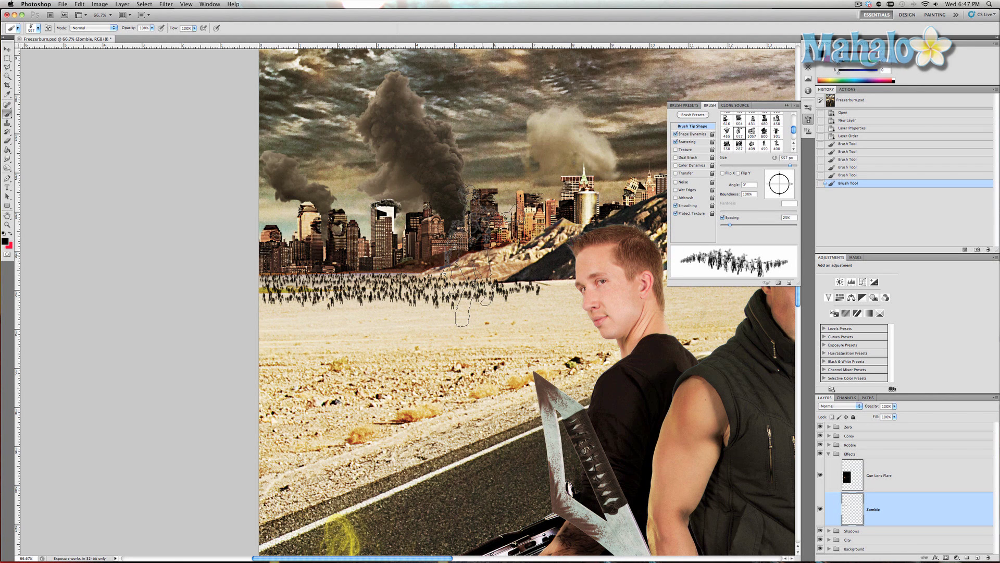
{"action": "left_click", "coordinate": [438, 360]}
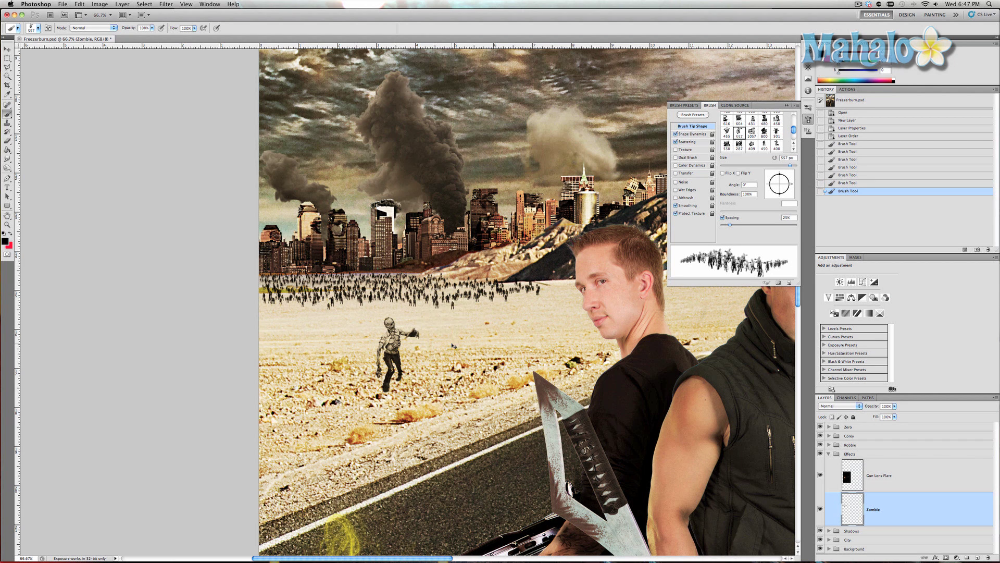
{"action": "key", "text": "super+z"}
Shrink the brush, paint small zombies along the crowd's top edge, and adjust Minimum Diameter.
{"action": "key", "text": "bracketleft"}
{"action": "key", "text": "bracketleft"}
{"action": "key", "text": "bracketleft"}
{"action": "key", "text": "bracketleft"}
{"action": "key", "text": "bracketleft"}
{"action": "key", "text": "bracketleft"}
{"action": "key", "text": "bracketleft"}
{"action": "key", "text": "bracketleft"}
{"action": "key", "text": "bracketleft"}
{"action": "key", "text": "bracketleft"}
{"action": "key", "text": "bracketleft"}
{"action": "key", "text": "bracketleft"}
{"action": "key", "text": "bracketleft"}
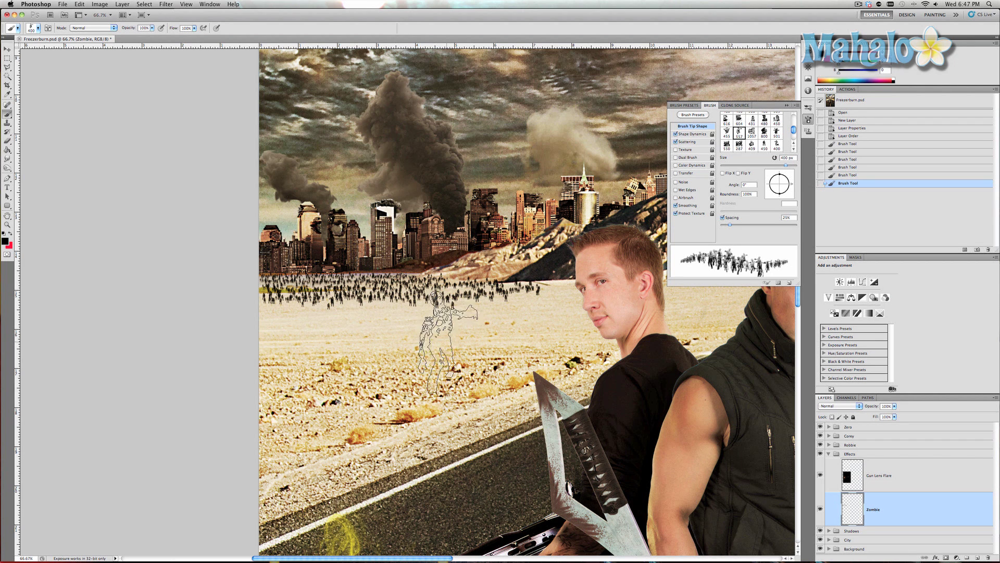
{"action": "key", "text": "bracketleft"}
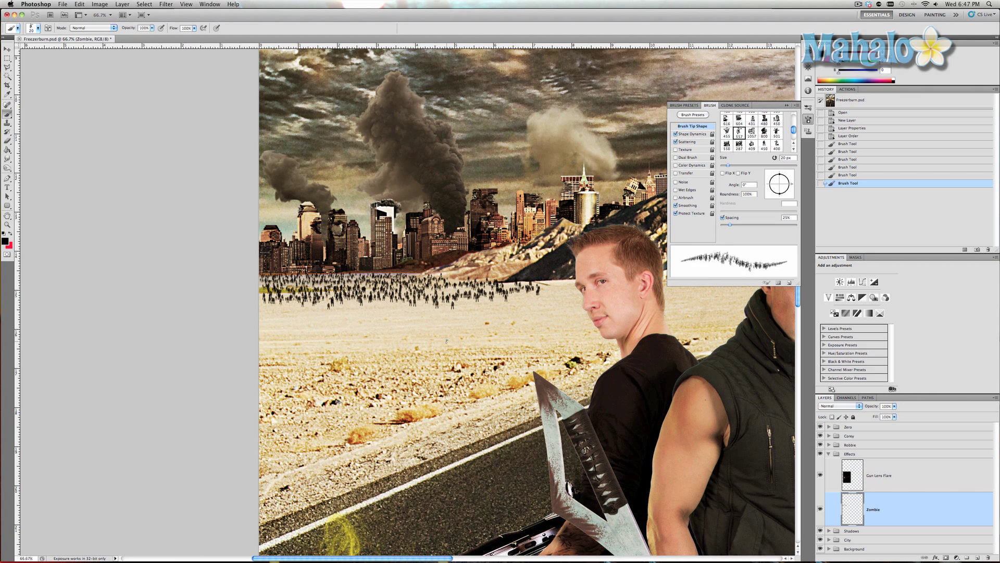
{"action": "mouse_move", "coordinate": [273, 276]}
{"action": "left_mouse_down"}
{"action": "mouse_move", "coordinate": [423, 278]}
{"action": "mouse_move", "coordinate": [281, 288]}
{"action": "mouse_move", "coordinate": [333, 302]}
{"action": "mouse_move", "coordinate": [540, 291]}
{"action": "left_mouse_up"}
{"action": "scroll", "coordinate": [282, 288], "scroll_direction": "up", "scroll_amount": 1}
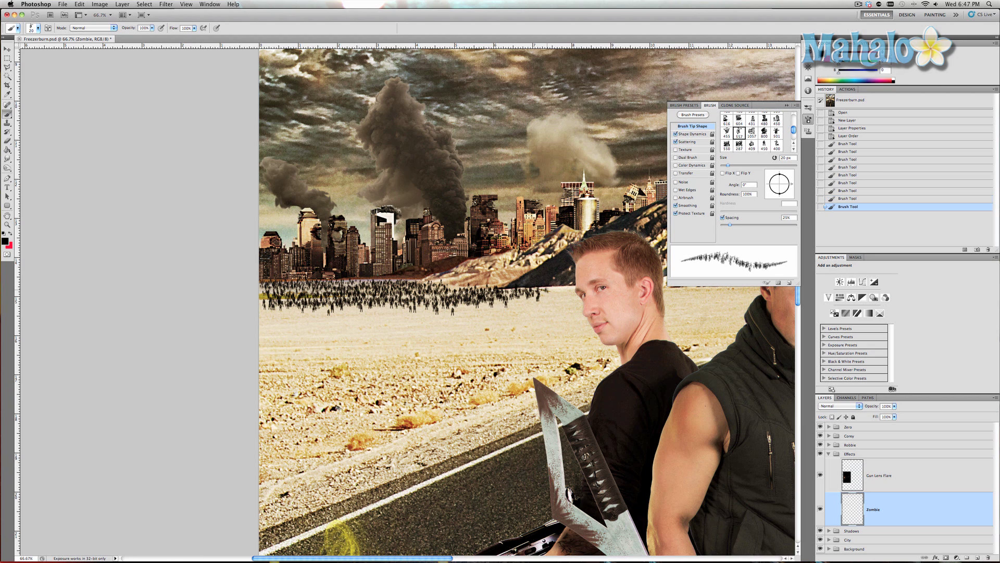
{"action": "left_click", "coordinate": [710, 135]}
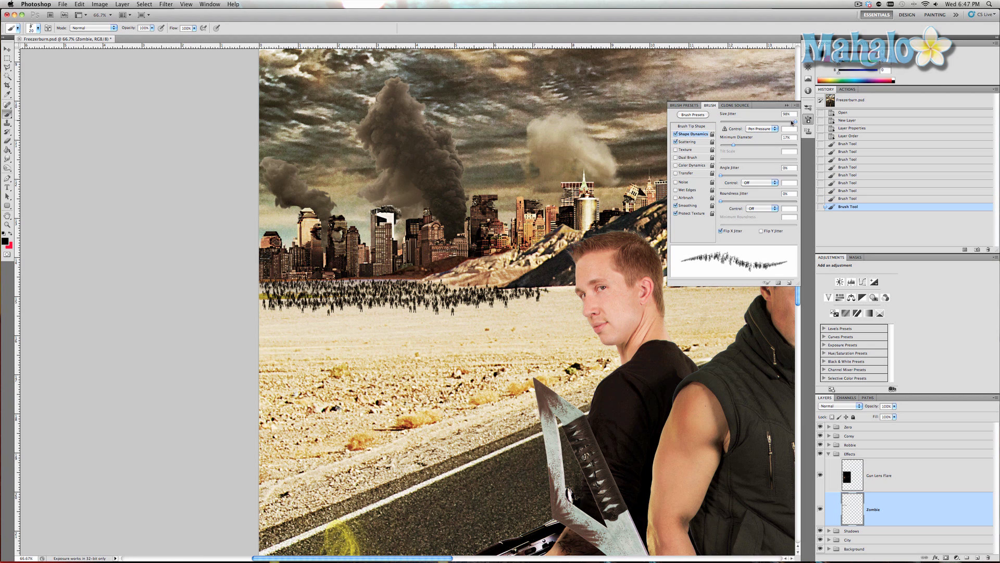
{"action": "left_click_drag", "start_coordinate": [734, 146], "coordinate": [746, 146]}
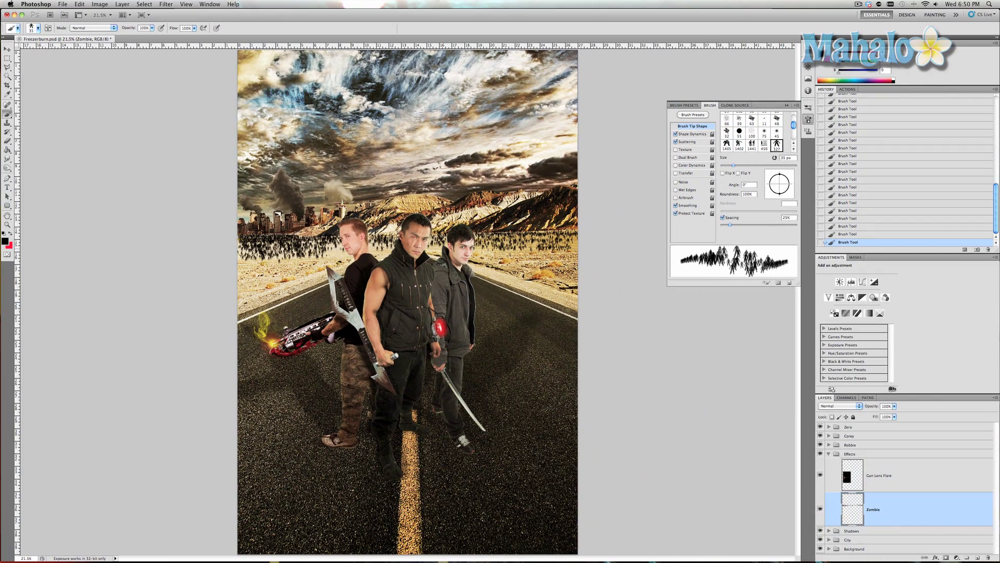
Enlarge the brush to 100 px and open crowd2.jpg as a second document.
{"action": "key", "text": "bracketright"}
{"action": "key", "text": "bracketright"}
{"action": "key", "text": "bracketright"}
{"action": "key", "text": "bracketright"}
{"action": "key", "text": "bracketright"}
{"action": "key", "text": "bracketright"}
{"action": "key", "text": "bracketright"}
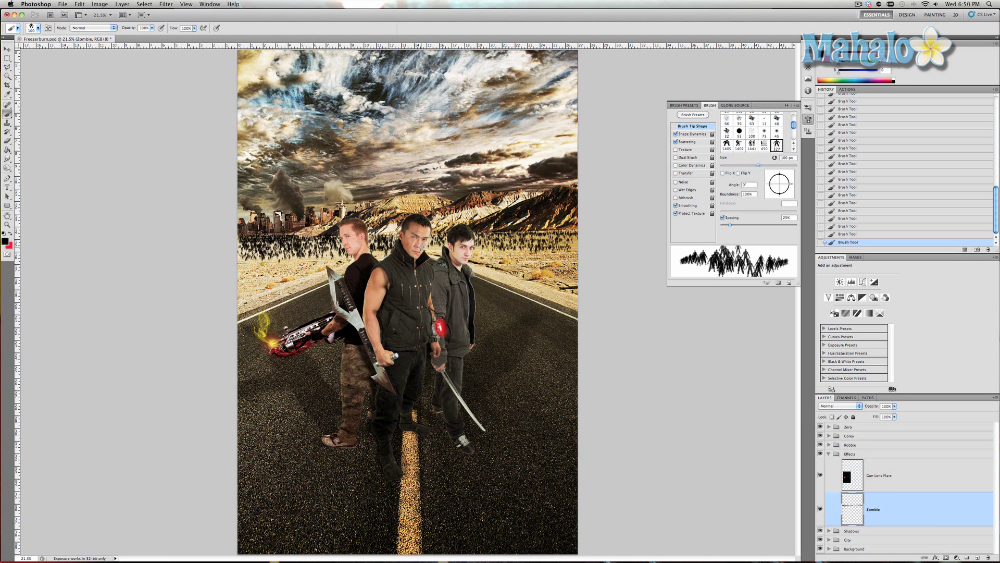
{"action": "key", "text": "super+Tab"}
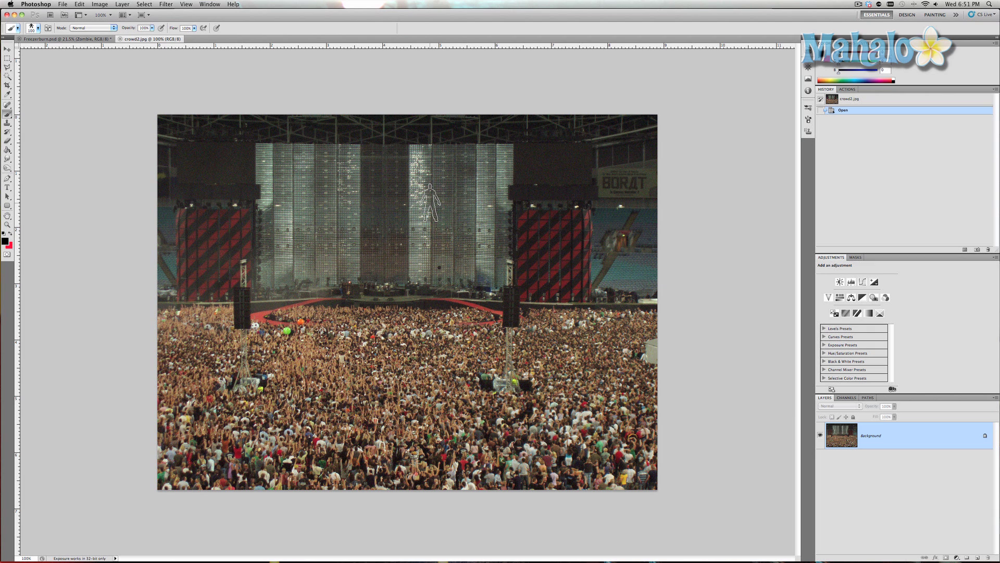
Crop crowd2.jpg to the crowd band and drag it into Freezerburn.psd as Layer 2.
{"action": "key", "text": "o"}
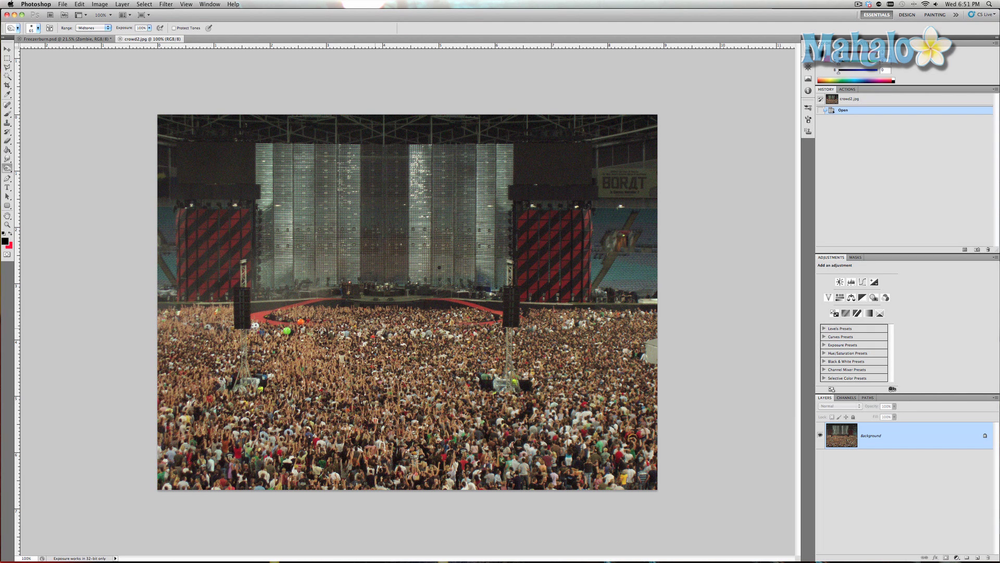
{"action": "key", "text": "m"}
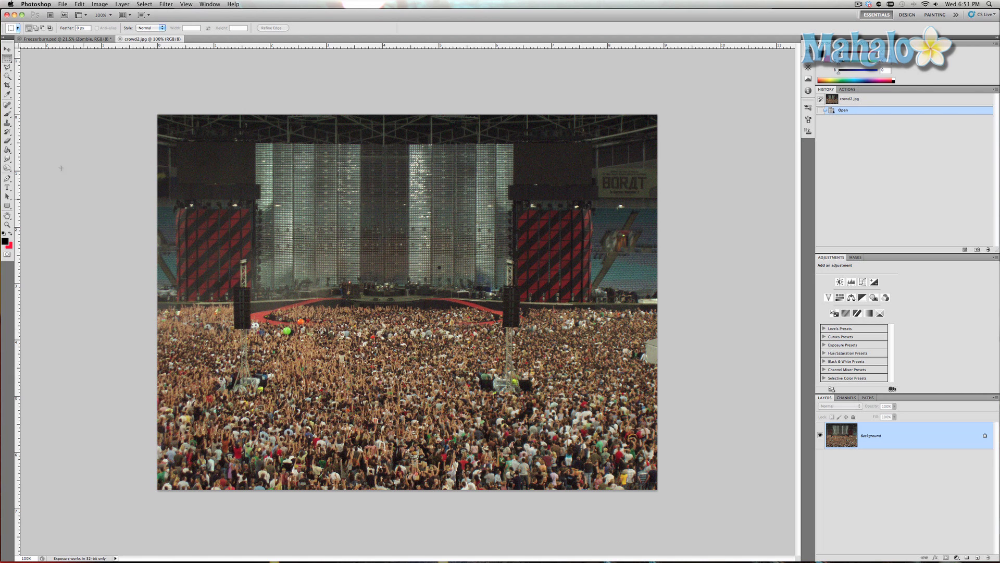
{"action": "left_click", "coordinate": [7, 85]}
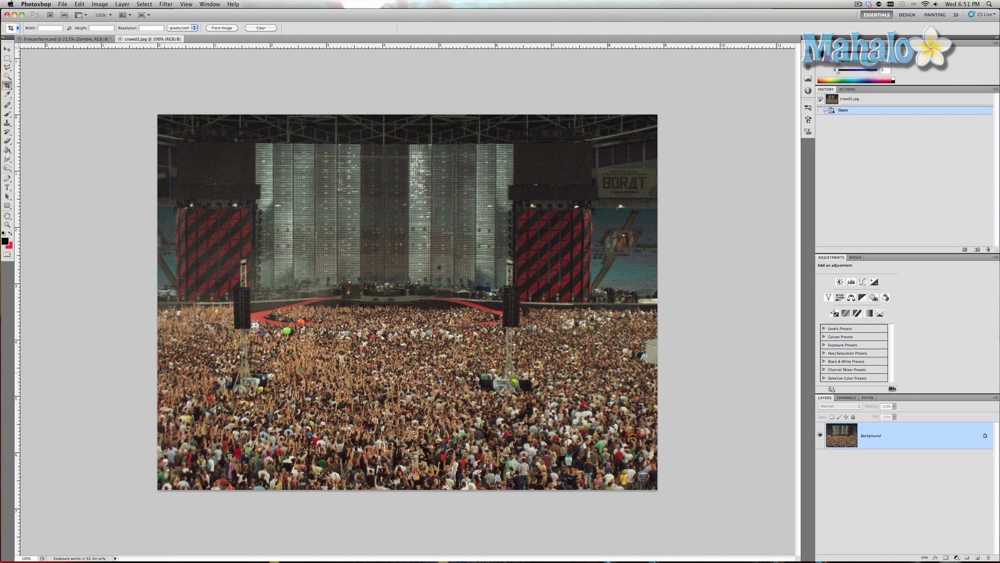
{"action": "left_click_drag", "start_coordinate": [159, 379], "coordinate": [657, 491]}
{"action": "key", "text": "Return"}
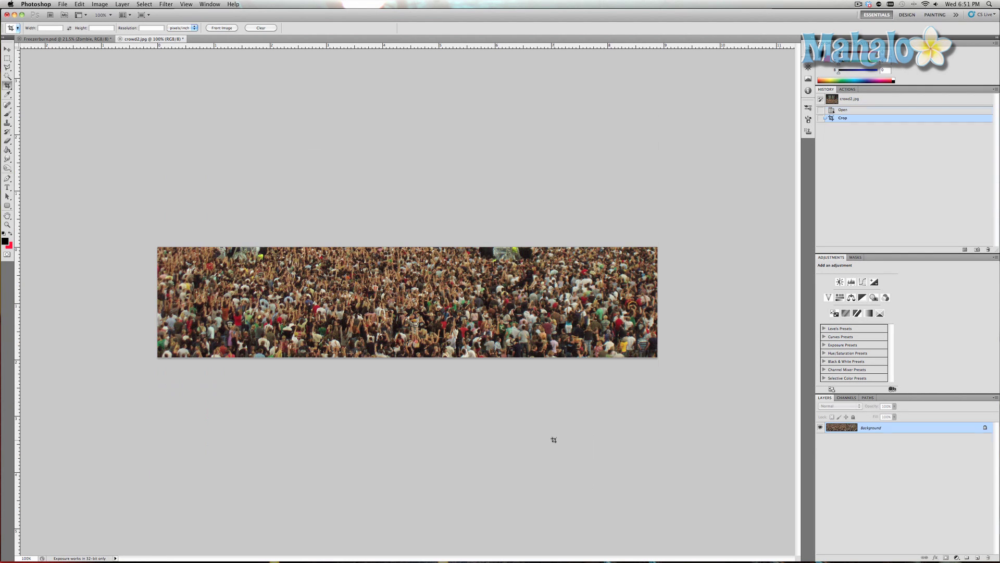
{"action": "key", "text": "v"}
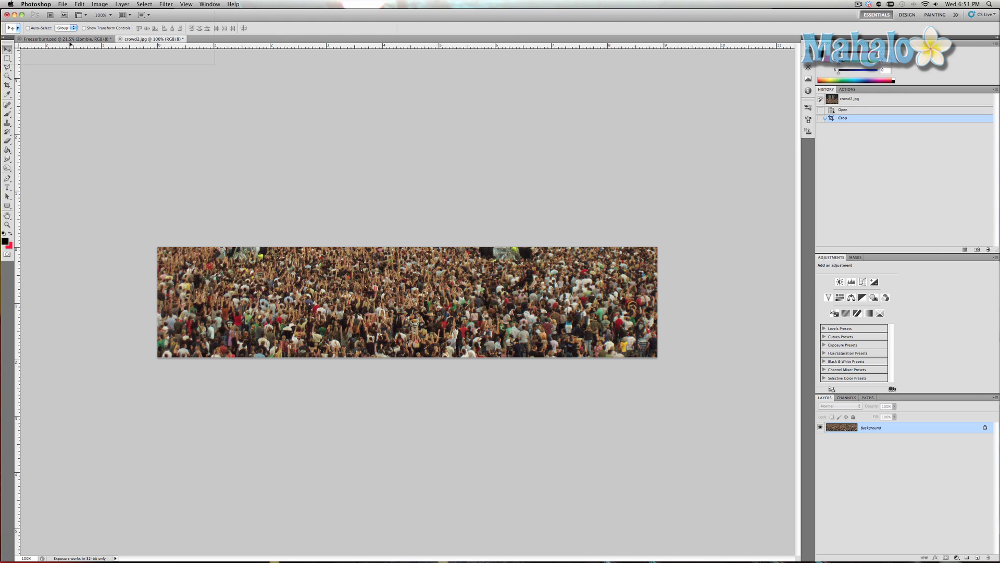
{"action": "left_click_drag", "start_coordinate": [71, 44], "coordinate": [561, 251]}
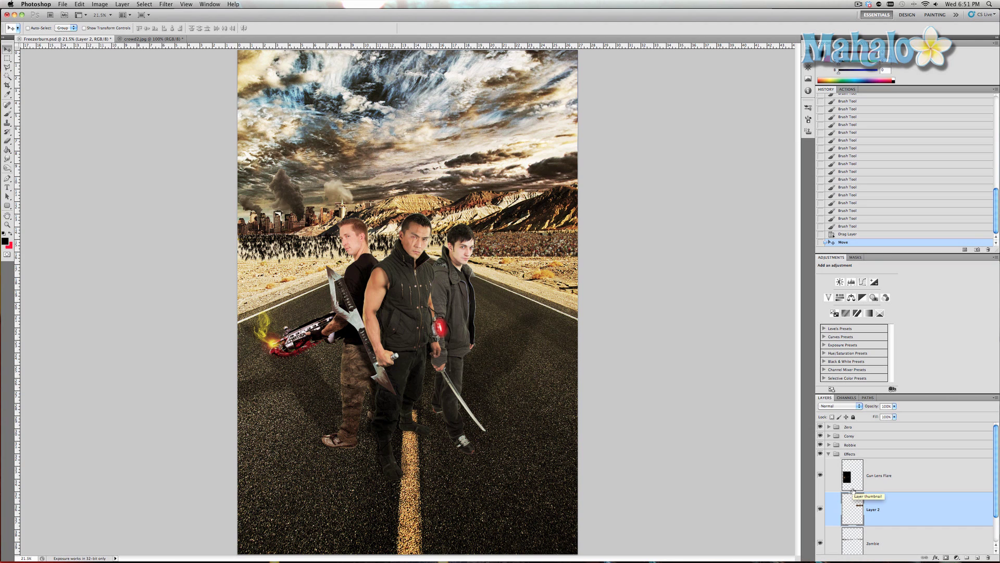
Duplicate the crowd layer several times, nudge the right copy up, and slide copy 4 left.
{"action": "key", "text": "super+j"}
{"action": "key", "text": "super+j"}
{"action": "key", "text": "super+j"}
{"action": "key", "text": "super+j"}
{"action": "key", "text": "super+j"}
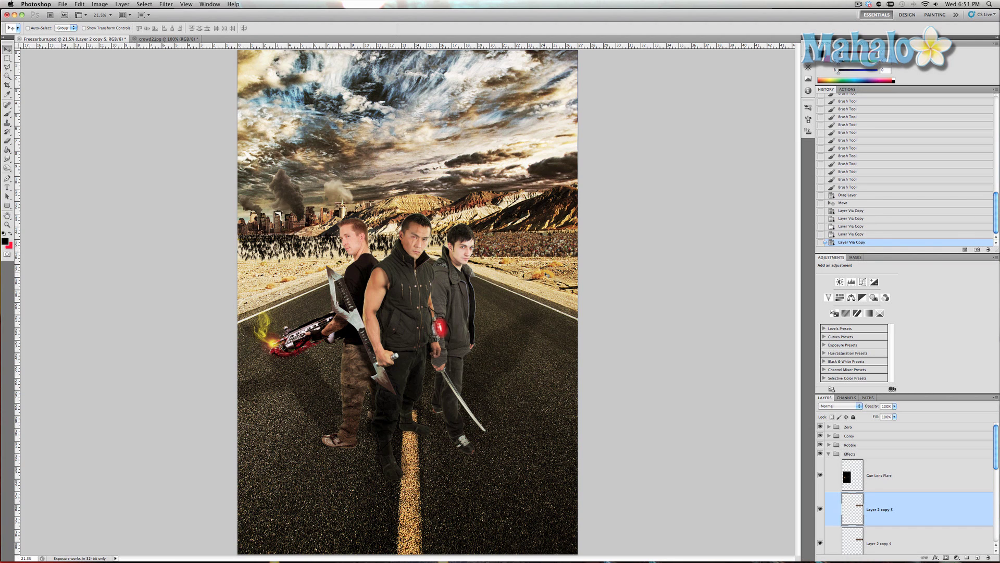
{"action": "left_click_drag", "start_coordinate": [730, 333], "coordinate": [730, 324]}
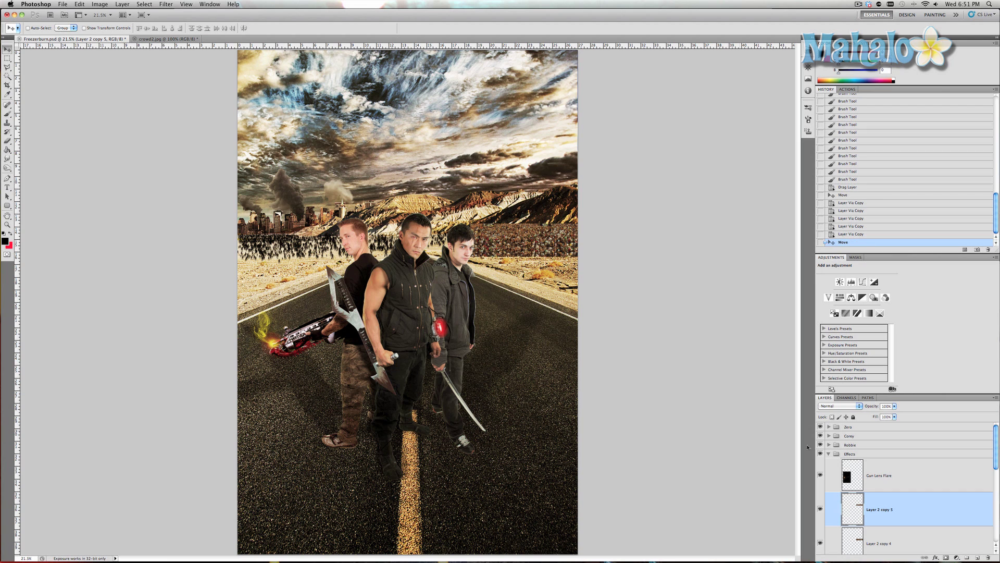
{"action": "scroll", "coordinate": [865, 476], "scroll_direction": "down", "scroll_amount": 4}
{"action": "left_click", "coordinate": [880, 469]}
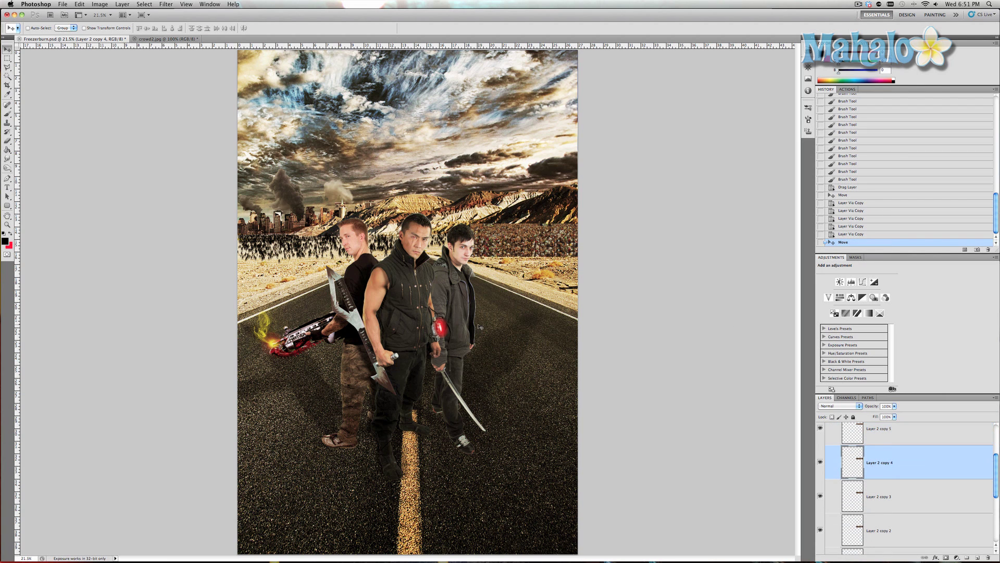
{"action": "left_click_drag", "start_coordinate": [517, 243], "coordinate": [474, 245]}
Shift Layer 2 copy 3 and Layer 2 copy along the horizon.
{"action": "left_click", "coordinate": [880, 497]}
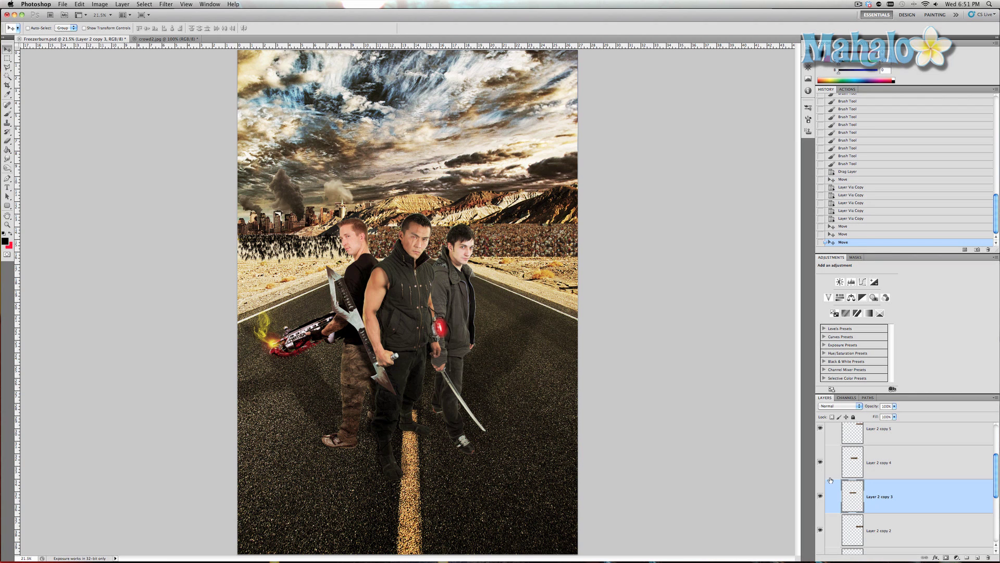
{"action": "scroll", "coordinate": [830, 480], "scroll_direction": "down", "scroll_amount": 1}
{"action": "left_click", "coordinate": [880, 504]}
{"action": "left_click_drag", "start_coordinate": [334, 240], "coordinate": [364, 239]}
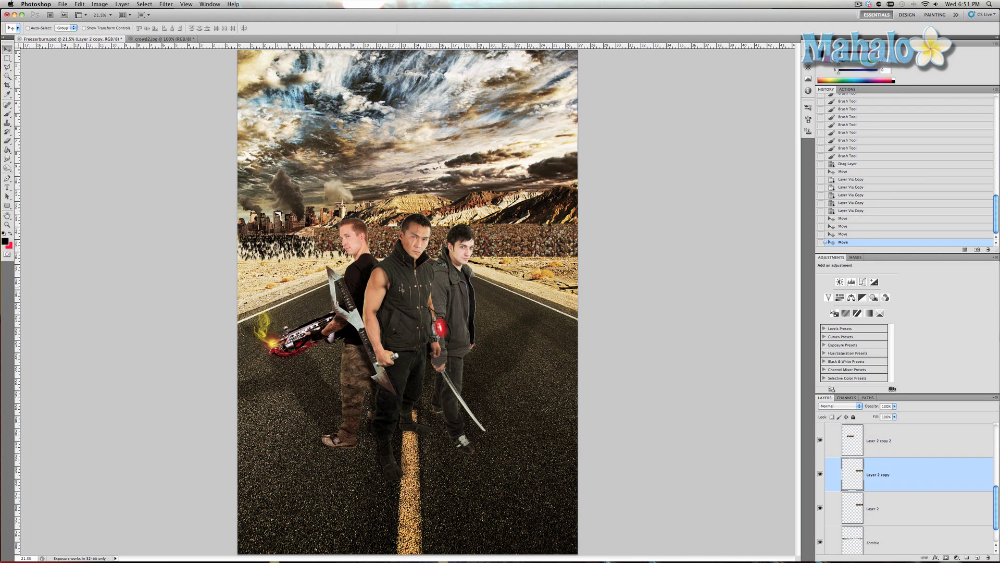
{"action": "left_click_drag", "start_coordinate": [401, 290], "coordinate": [291, 280]}
Make another crowd copy, then select Layer 2 copy 5 through copy 6 together with Layer 2.
{"action": "key", "text": "ctrl+j"}
{"action": "scroll", "coordinate": [877, 476], "scroll_direction": "up", "scroll_amount": 4}
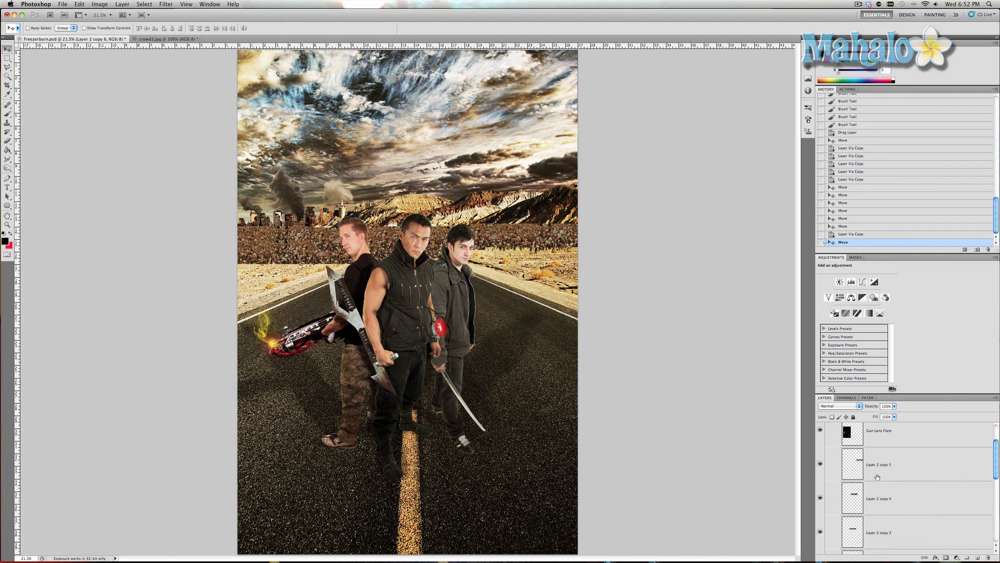
{"action": "left_click", "coordinate": [877, 477]}
{"action": "scroll", "coordinate": [875, 482], "scroll_direction": "down", "scroll_amount": 5}
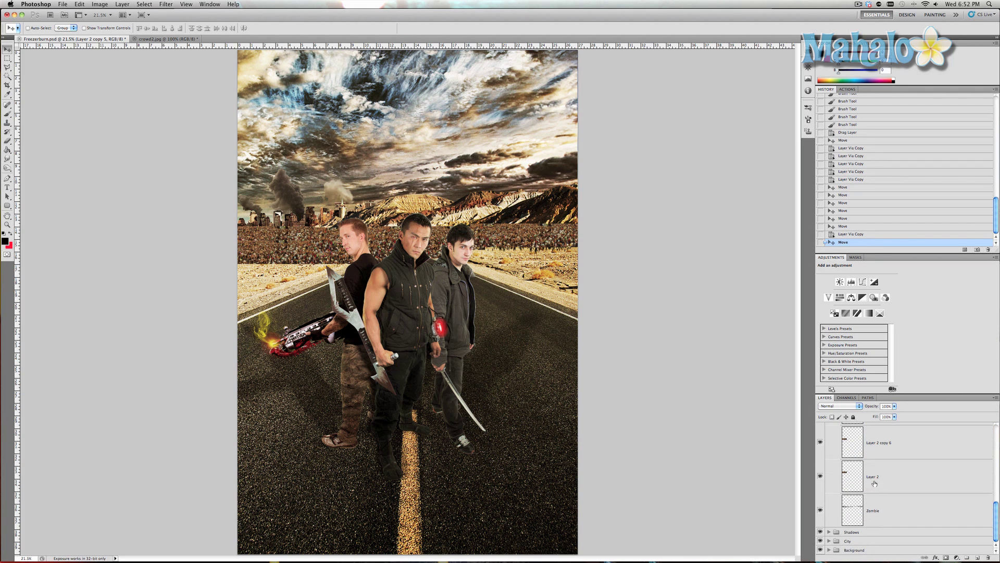
{"action": "left_click", "coordinate": [875, 483], "text": "shift"}
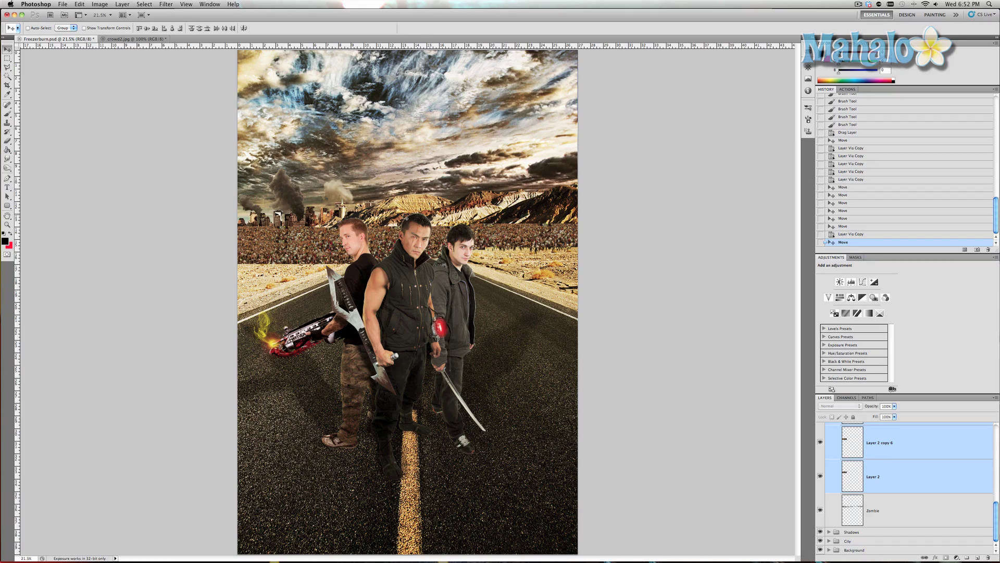
Merge the selected crowd copies into one layer and make the Zombie layer active.
{"action": "left_click", "coordinate": [128, 4]}
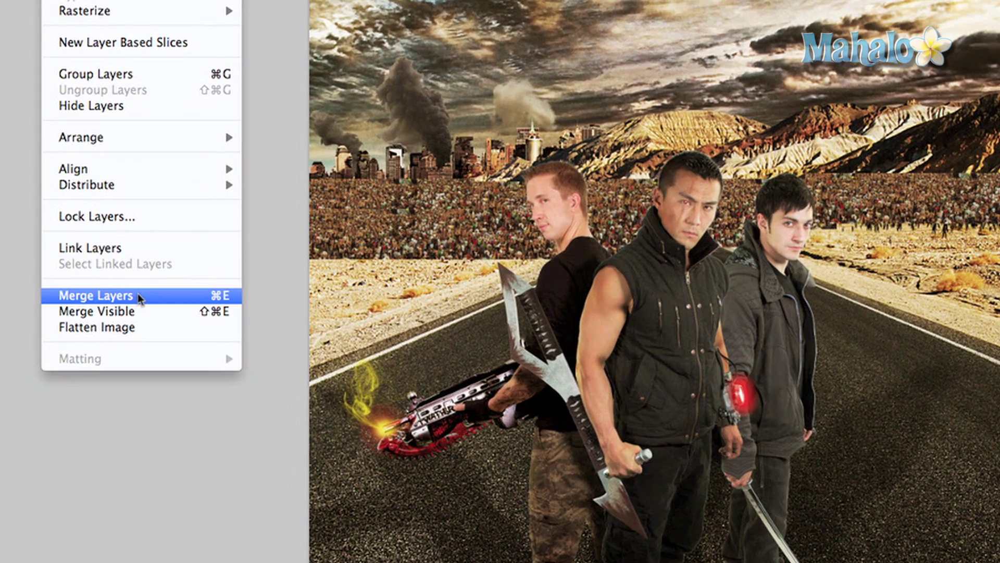
{"action": "left_click", "coordinate": [140, 300]}
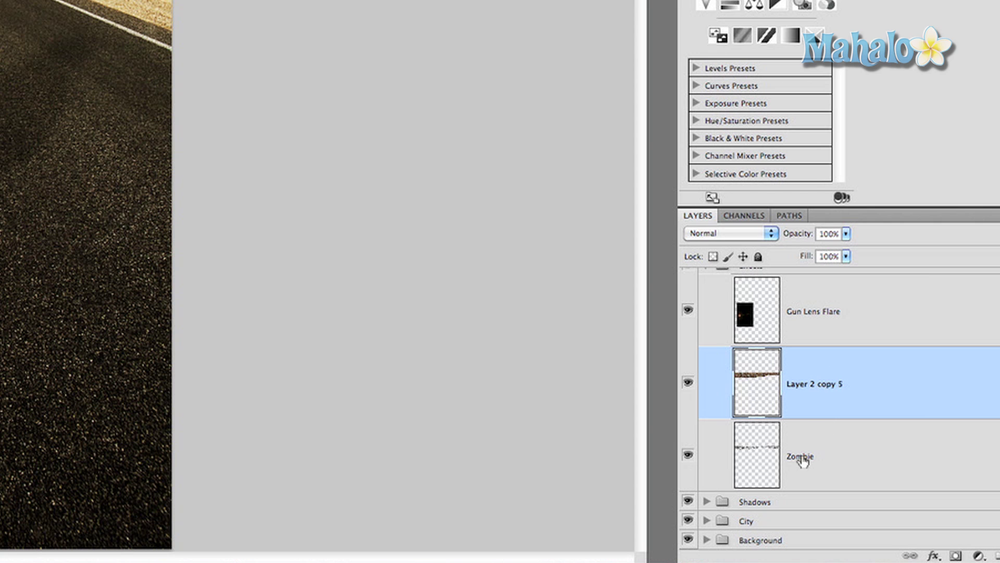
{"action": "left_click", "coordinate": [811, 455]}
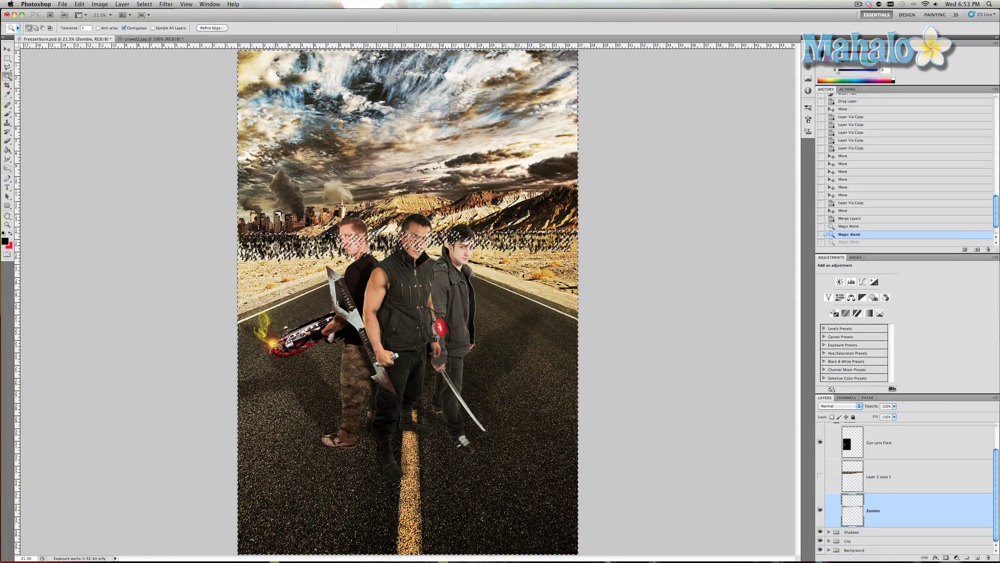
Invert the selection and use it as a layer mask on the Zombie layer.
{"action": "right_click", "coordinate": [275, 244]}
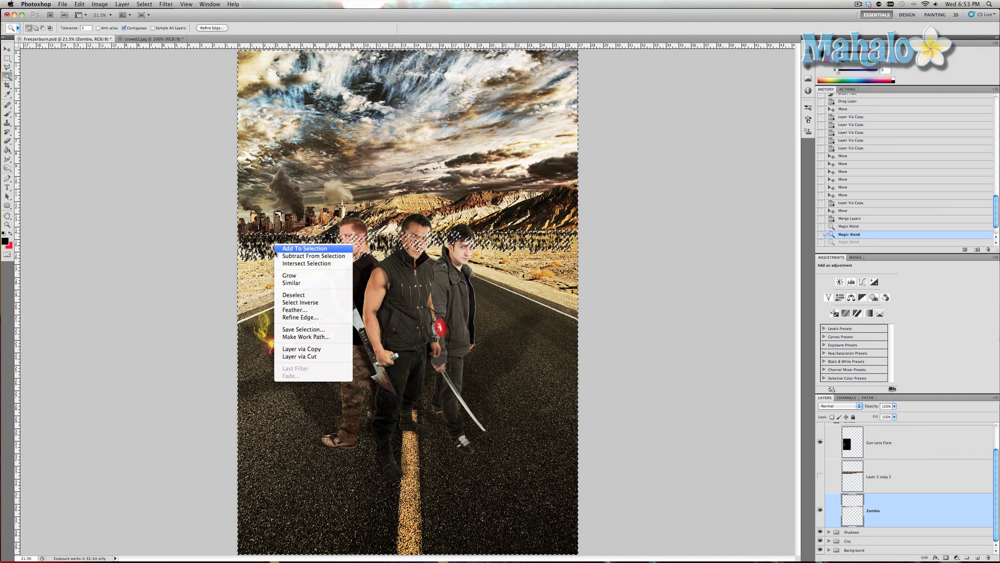
{"action": "left_click", "coordinate": [298, 302]}
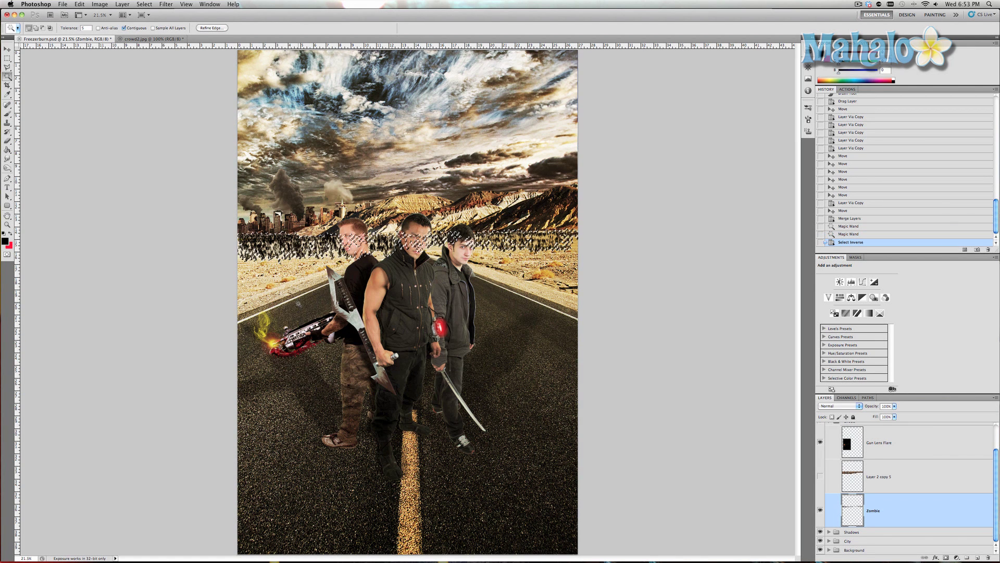
{"action": "left_click", "coordinate": [946, 557]}
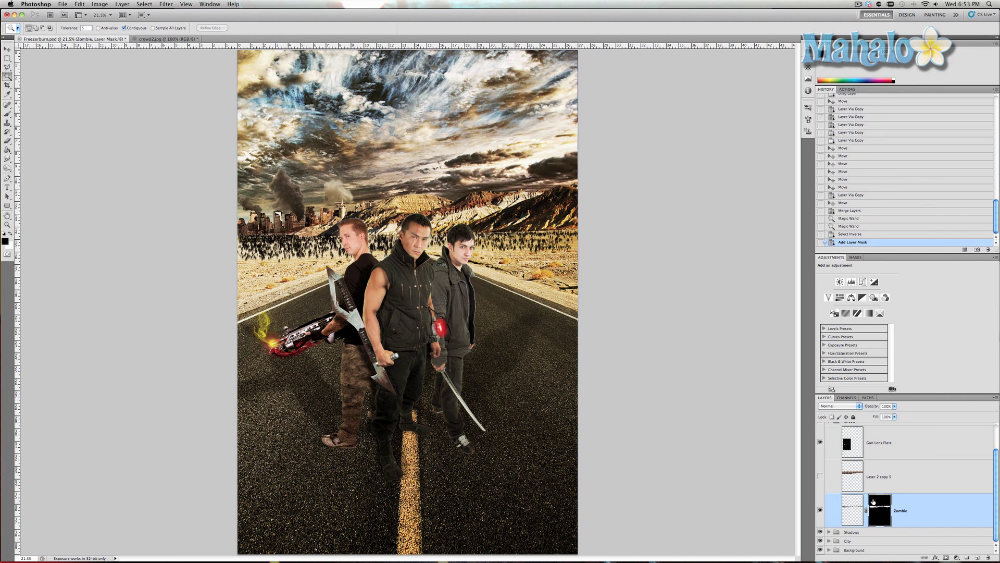
Show Layer 2 copy 5, load its pixels as a selection, and add a layer mask to it.
{"action": "left_click", "coordinate": [820, 477]}
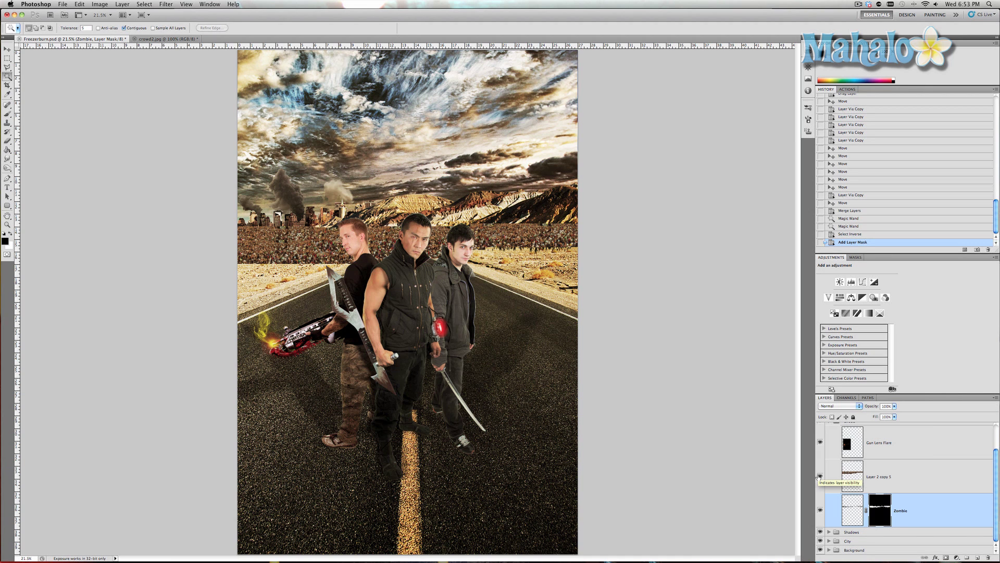
{"action": "left_click", "coordinate": [853, 476]}
{"action": "left_click", "coordinate": [852, 476], "text": "super"}
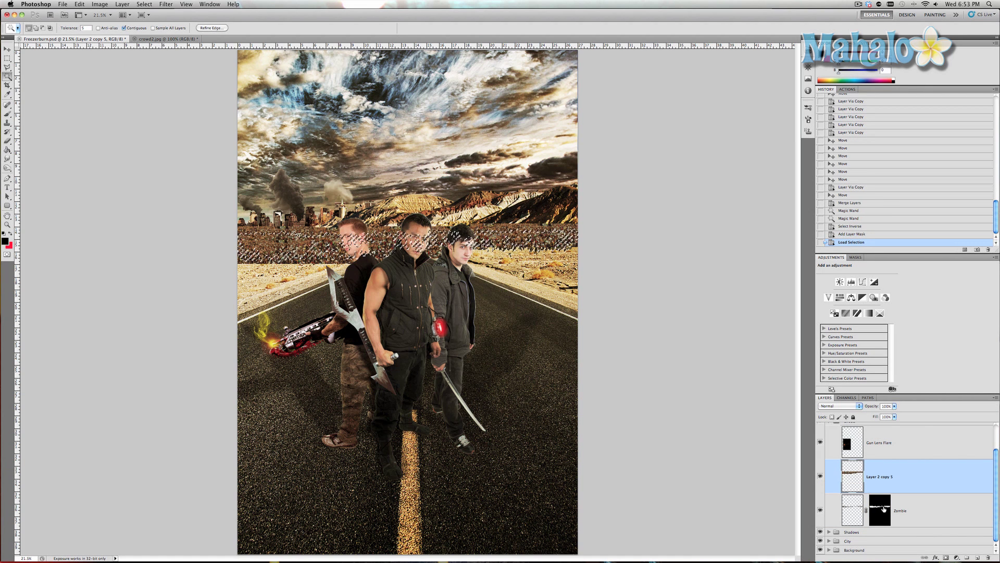
{"action": "left_click", "coordinate": [946, 558]}
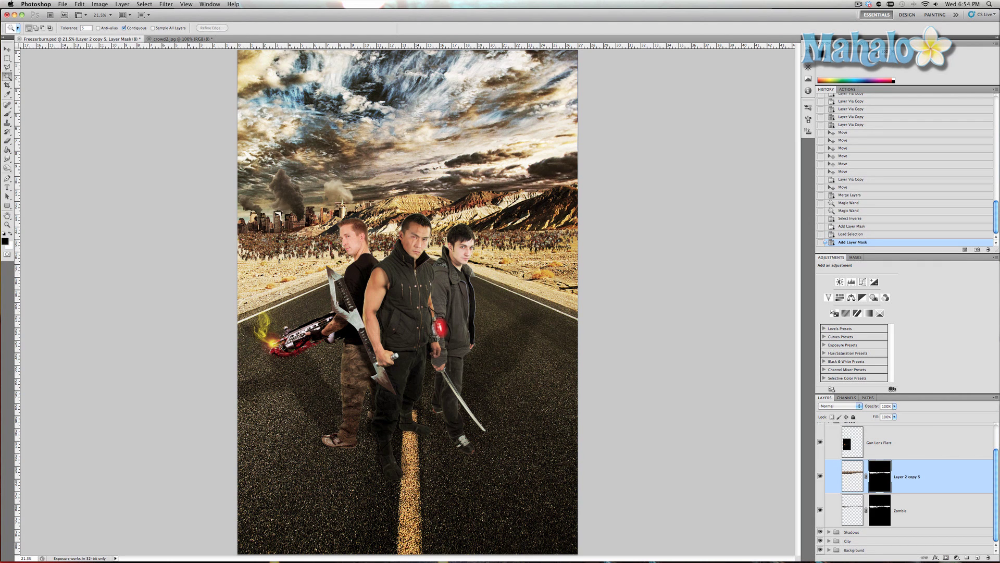
{"action": "key", "text": "z"}
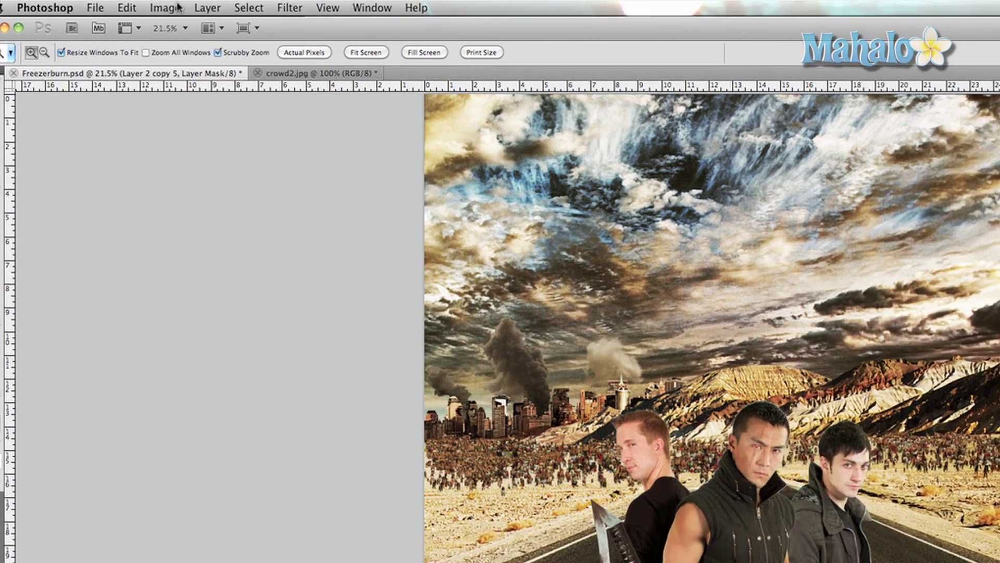
Apply Yellow Boost hue/saturation (+5 hue, +20 saturation) to Layer 2 copy 5 and set Hard Light.
{"action": "left_click", "coordinate": [107, 4]}
{"action": "mouse_move", "coordinate": [116, 31]}
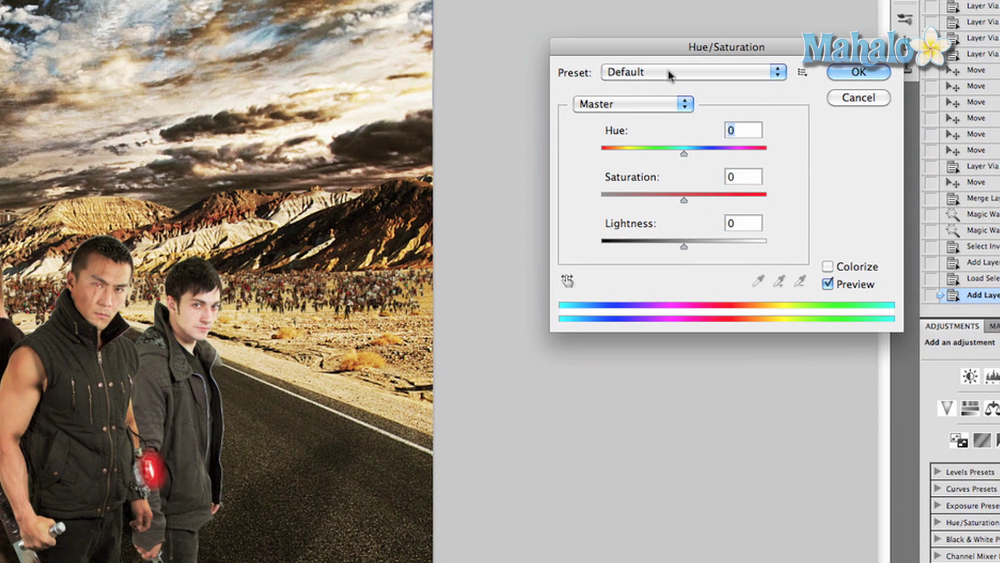
{"action": "left_click", "coordinate": [669, 75]}
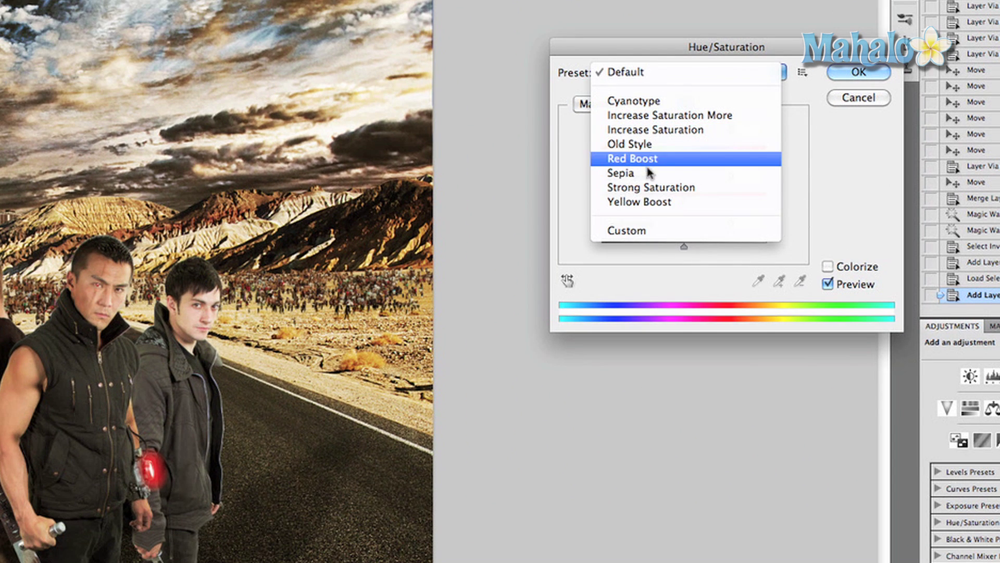
{"action": "left_click", "coordinate": [649, 202]}
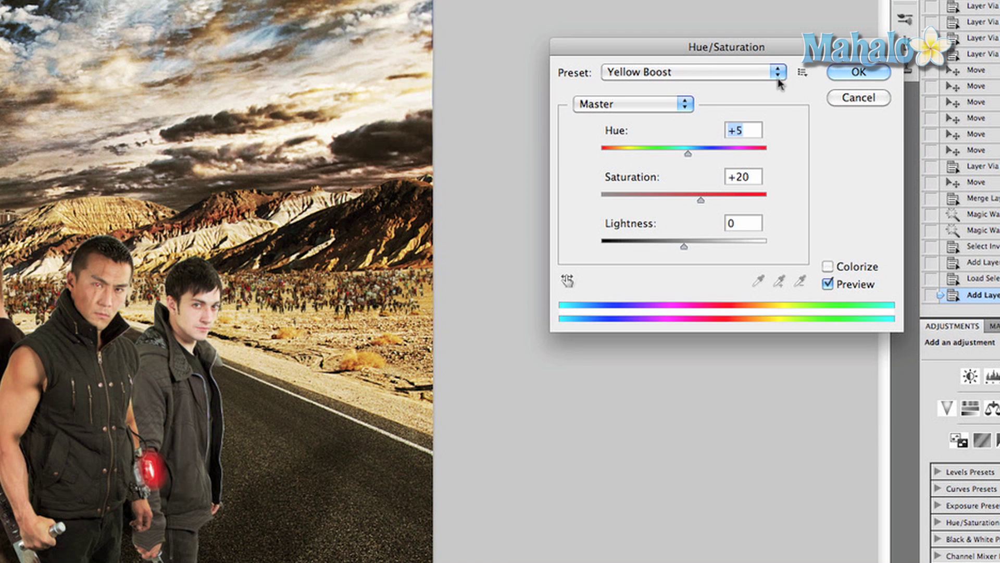
{"action": "left_click", "coordinate": [843, 78]}
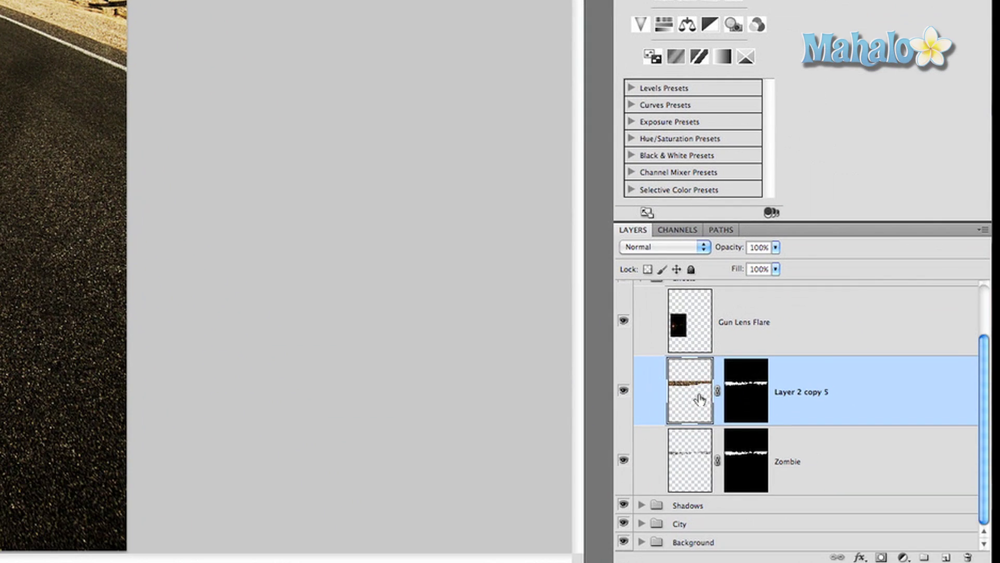
{"action": "left_click", "coordinate": [649, 249]}
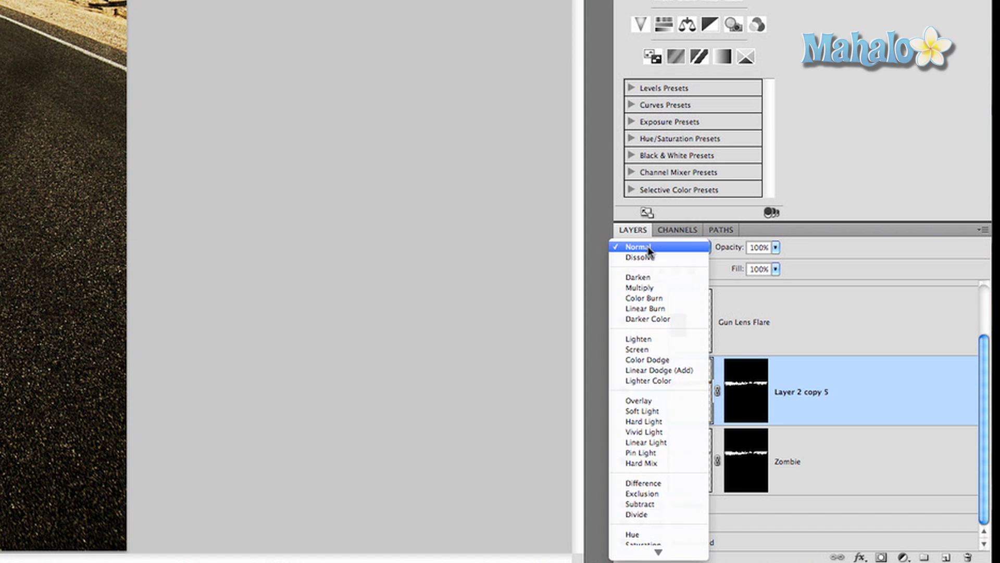
{"action": "left_click", "coordinate": [644, 421]}
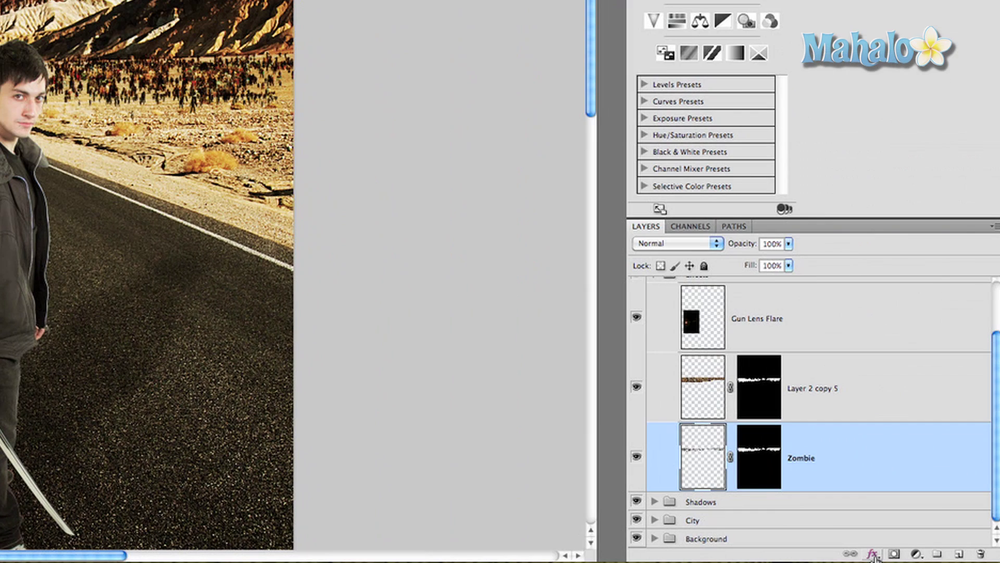
Add a drop shadow effect to the Zombie layer with its default settings.
{"action": "left_click", "coordinate": [874, 555]}
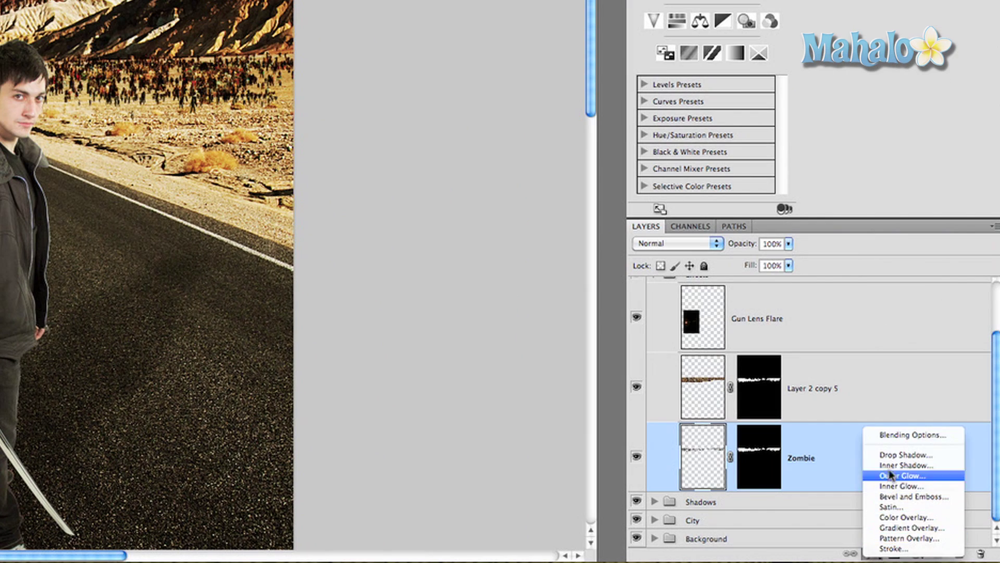
{"action": "left_click", "coordinate": [891, 455]}
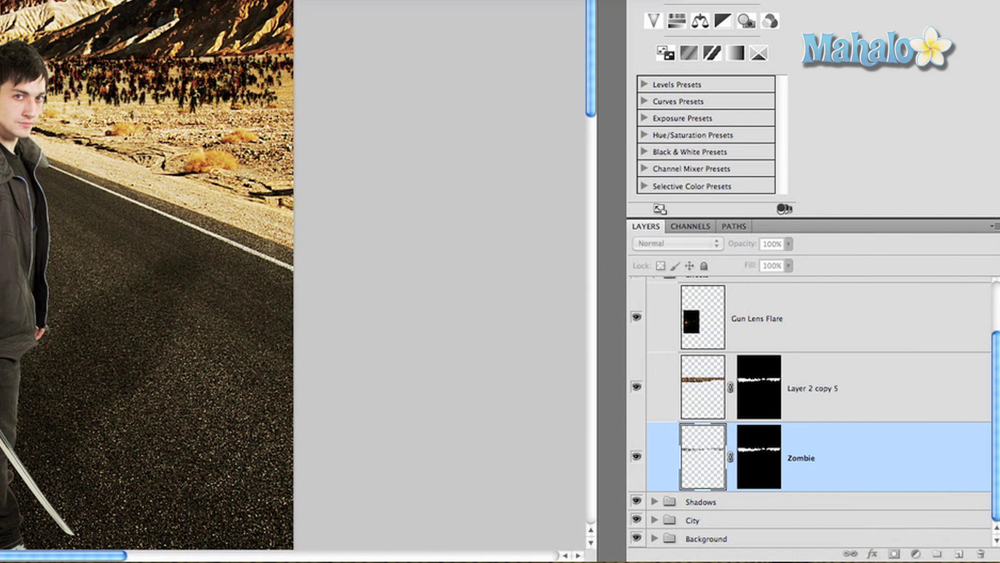
{"action": "key", "text": "Return"}
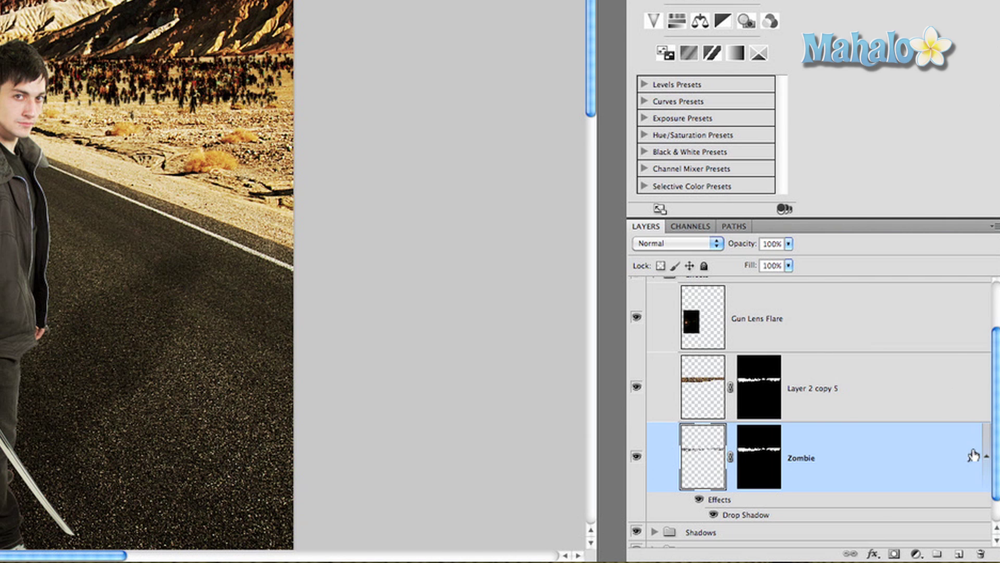
Split the drop shadow onto its own layer and free-transform Zombie's Drop Shadow.
{"action": "right_click", "coordinate": [972, 456]}
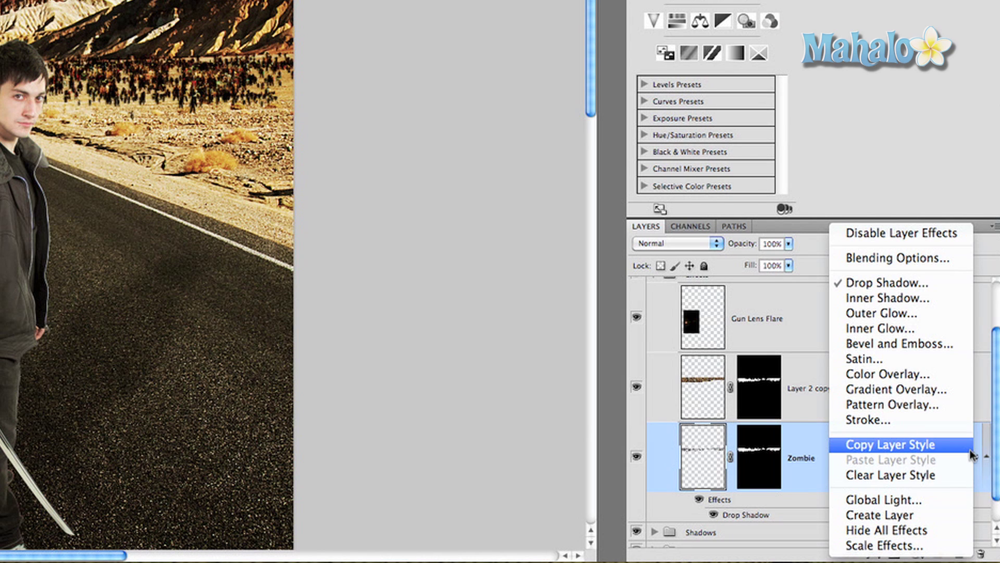
{"action": "left_click", "coordinate": [897, 515]}
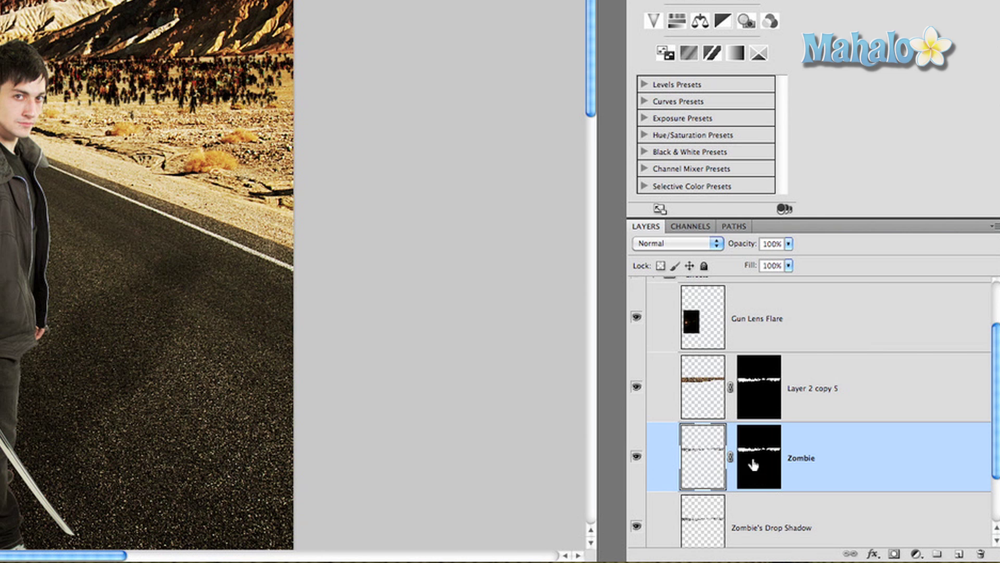
{"action": "scroll", "coordinate": [758, 469], "scroll_direction": "down", "scroll_amount": 1}
{"action": "left_click", "coordinate": [757, 479]}
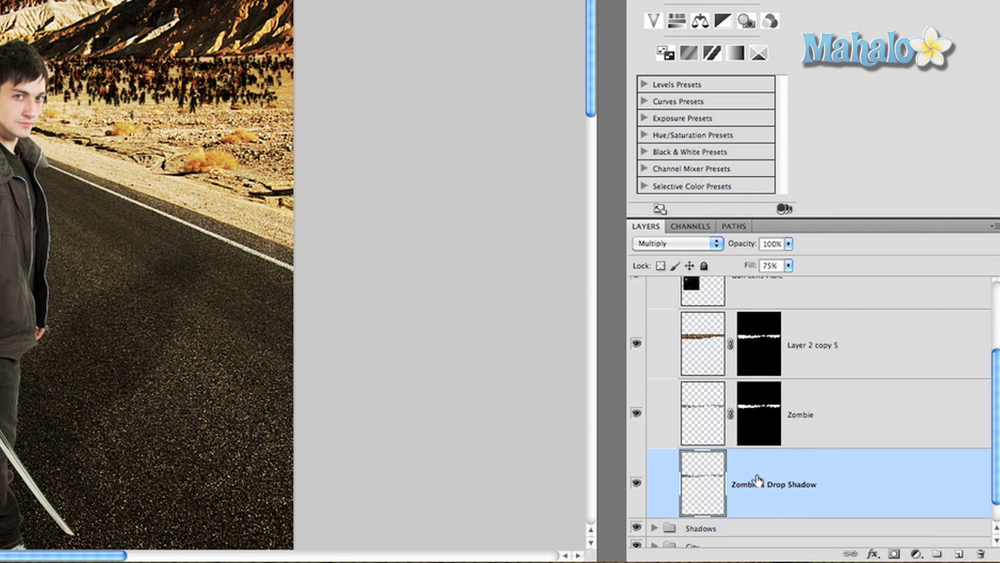
{"action": "key", "text": "ctrl+t"}
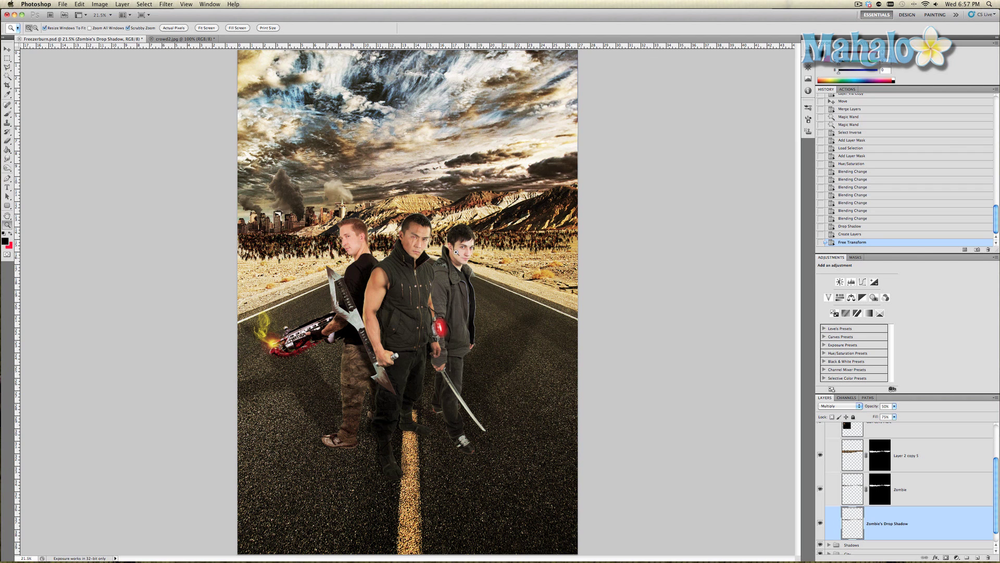
Zoom to 100% over the three men's faces to check how the crowd blends.
{"action": "left_click_drag", "start_coordinate": [411, 250], "coordinate": [419, 307]}
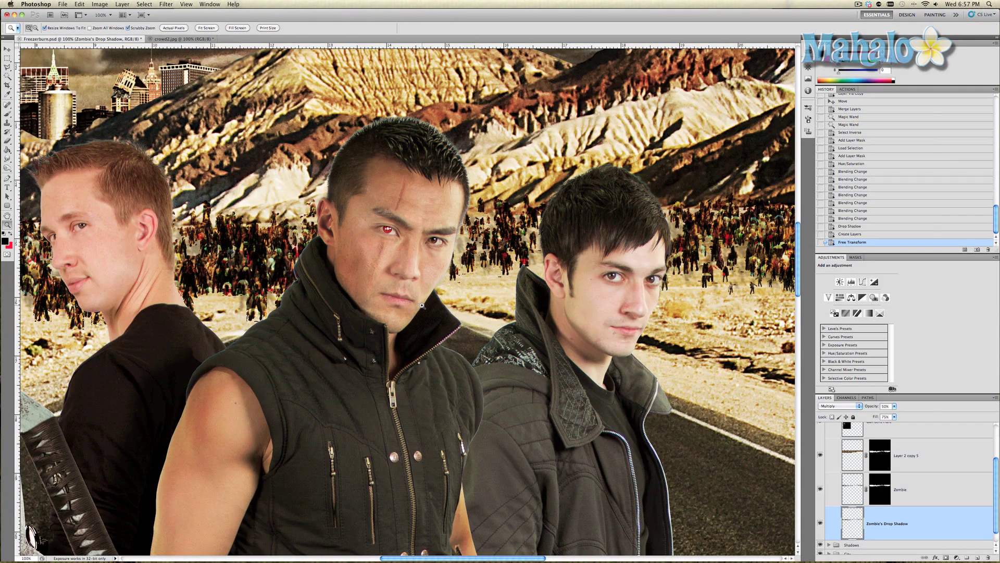